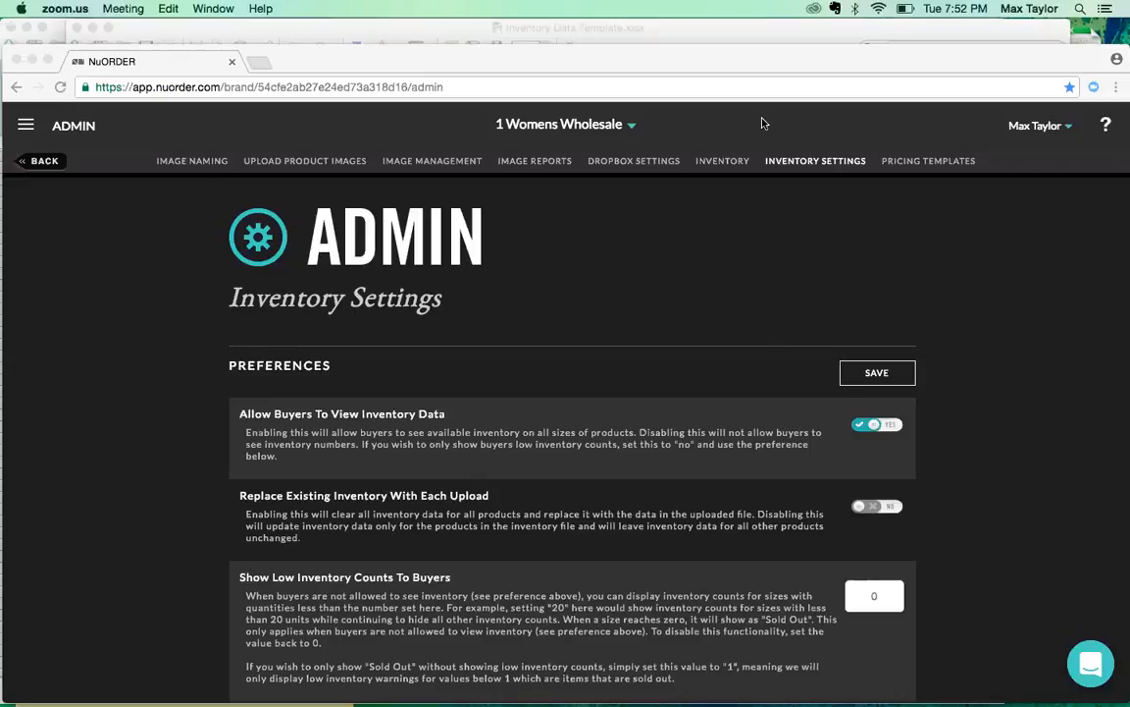
pyautogui.click(26, 125)
pyautogui.click(24, 129)
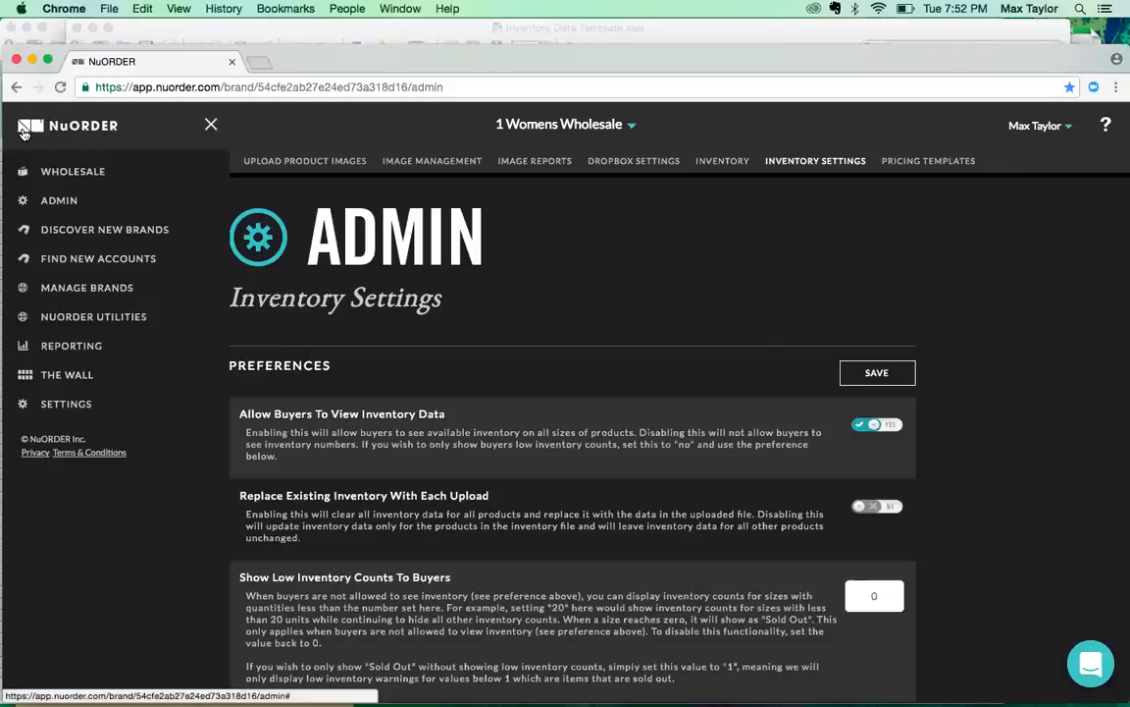
pyautogui.click(210, 125)
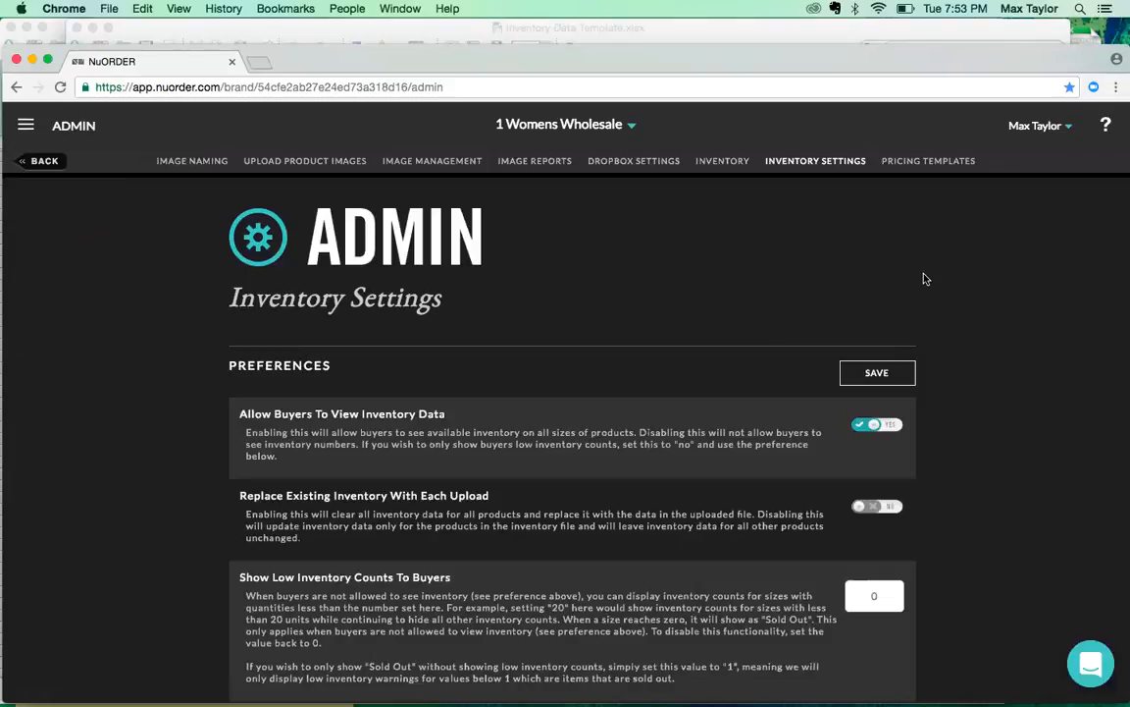
# Add the value "SS 2017" to the Season prebook field in the inventory settings and save the prebook settings
pyautogui.scroll(-3, 923, 279)
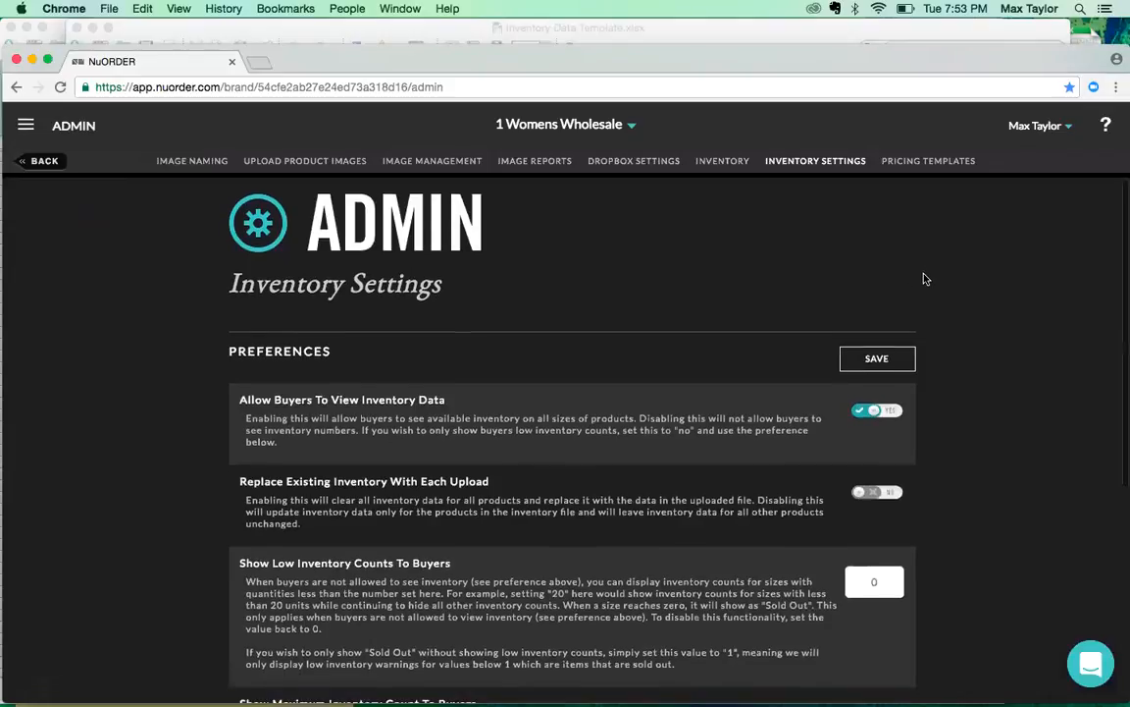
pyautogui.scroll(-7, 923, 278)
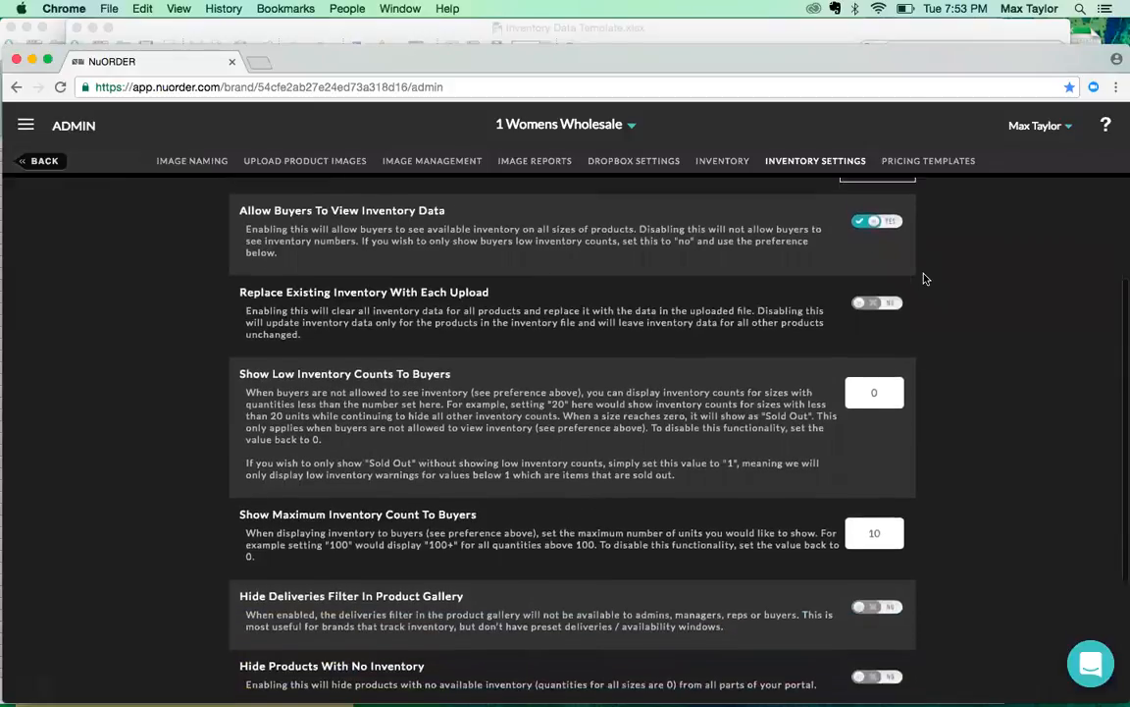
pyautogui.scroll(-2, 923, 278)
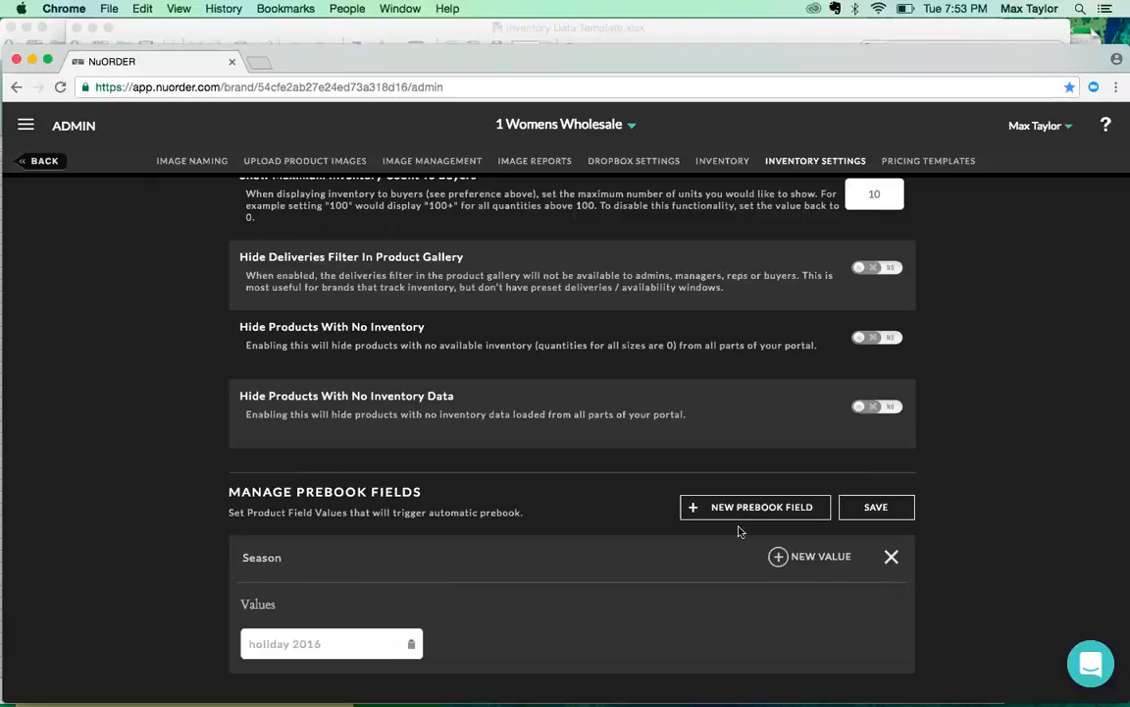
pyautogui.click(775, 555)
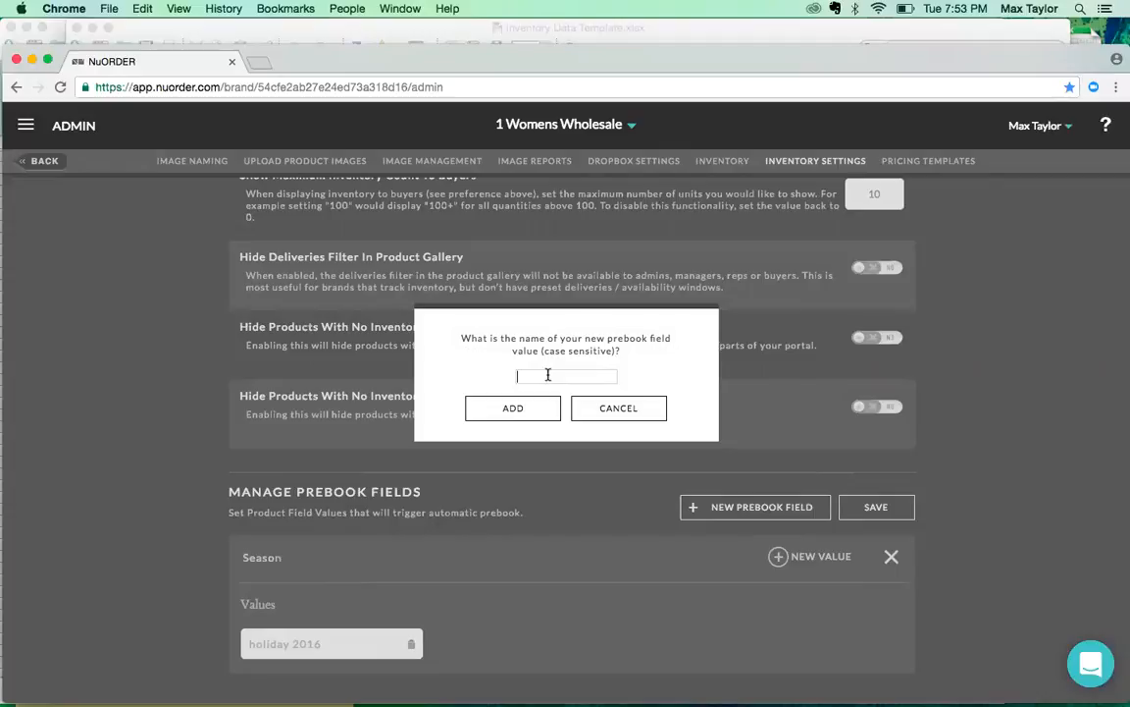
pyautogui.write('SS 2017')
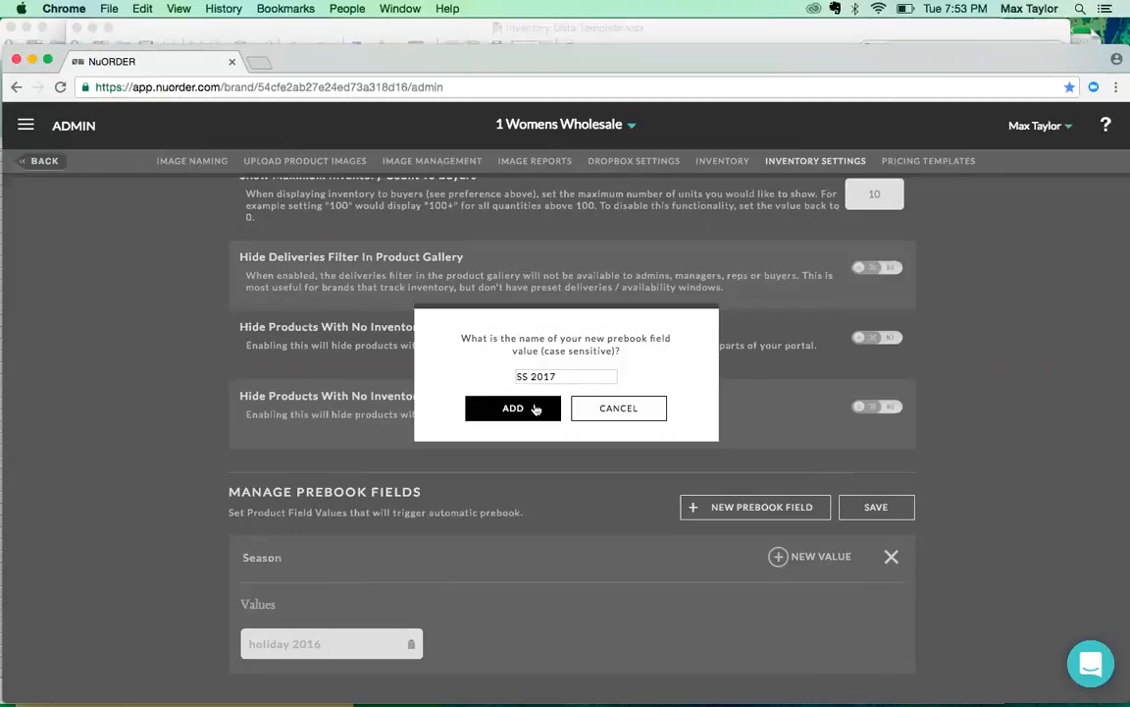
pyautogui.click(536, 408)
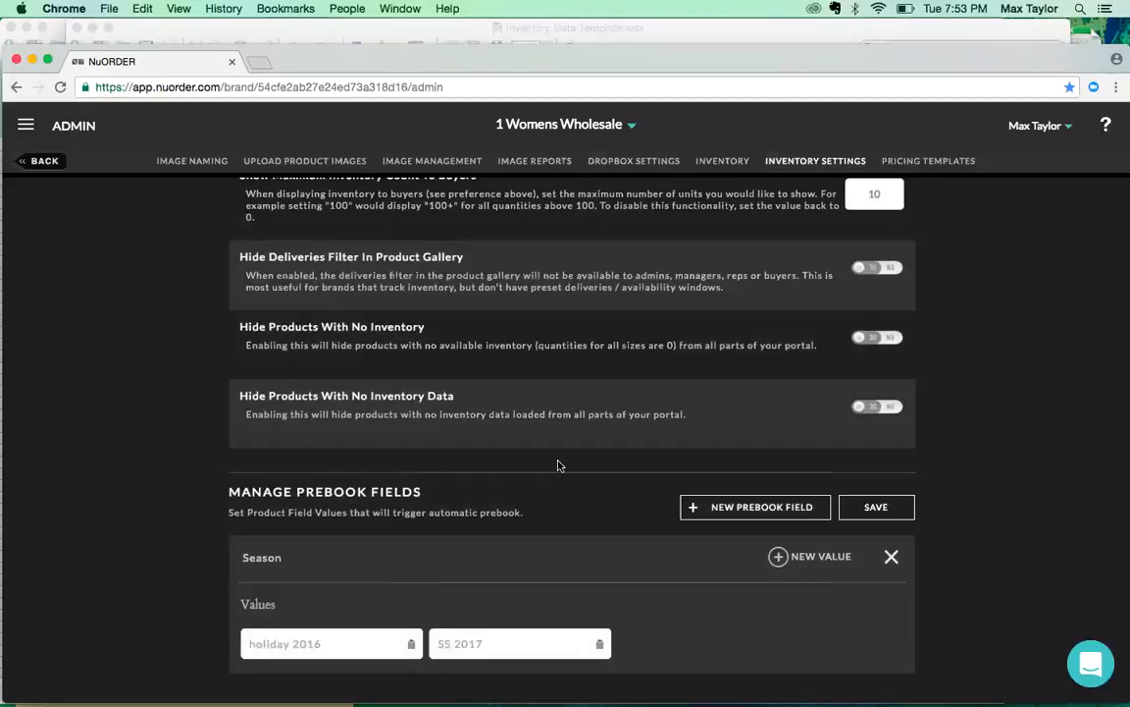
pyautogui.click(877, 509)
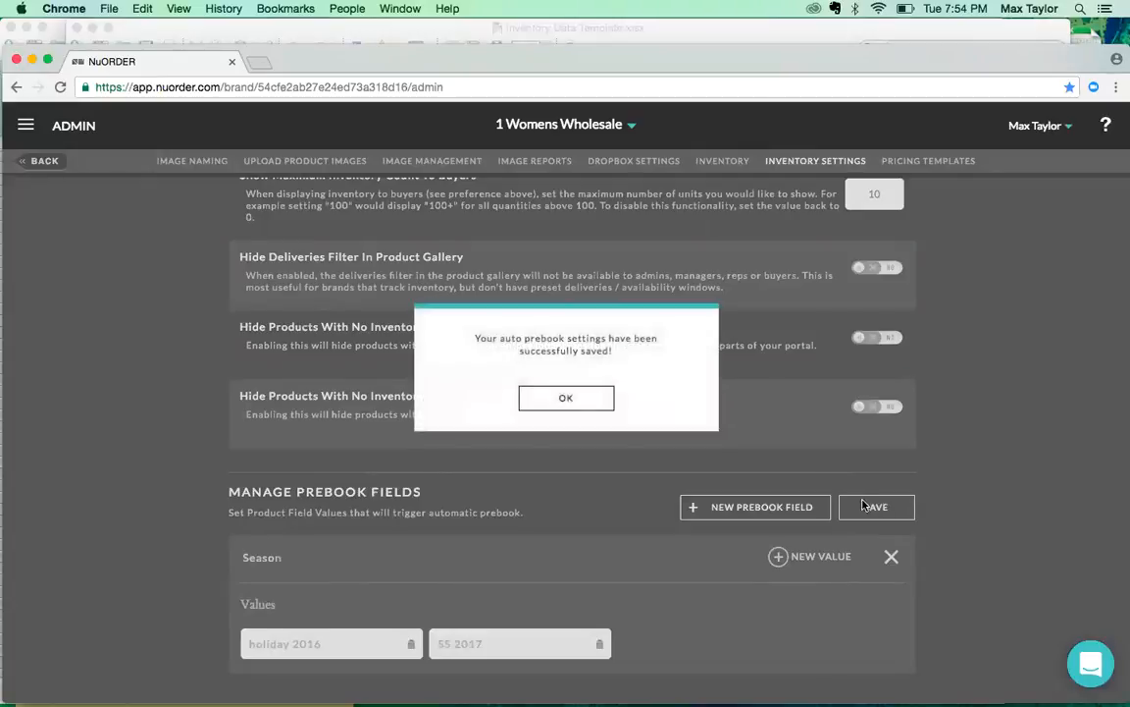
pyautogui.click(601, 398)
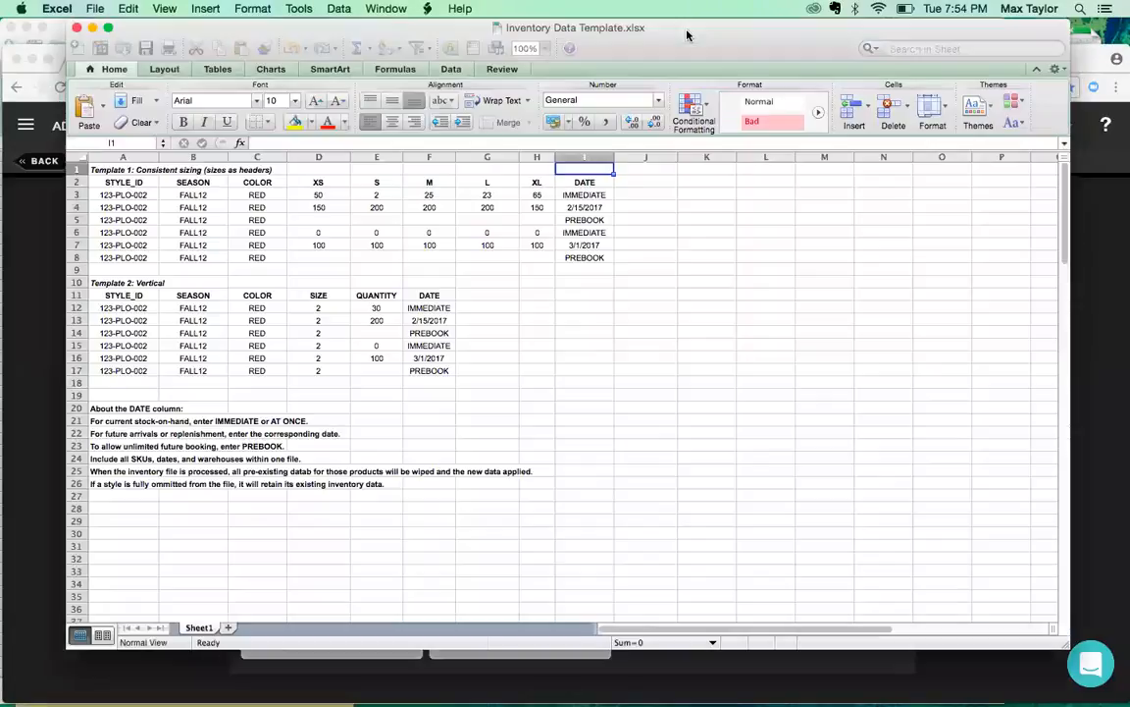
# Switch to Excel and examine the horizontal and vertical layouts and DATE column notes in Inventory Data Template.xlsx
pyautogui.click(687, 36)
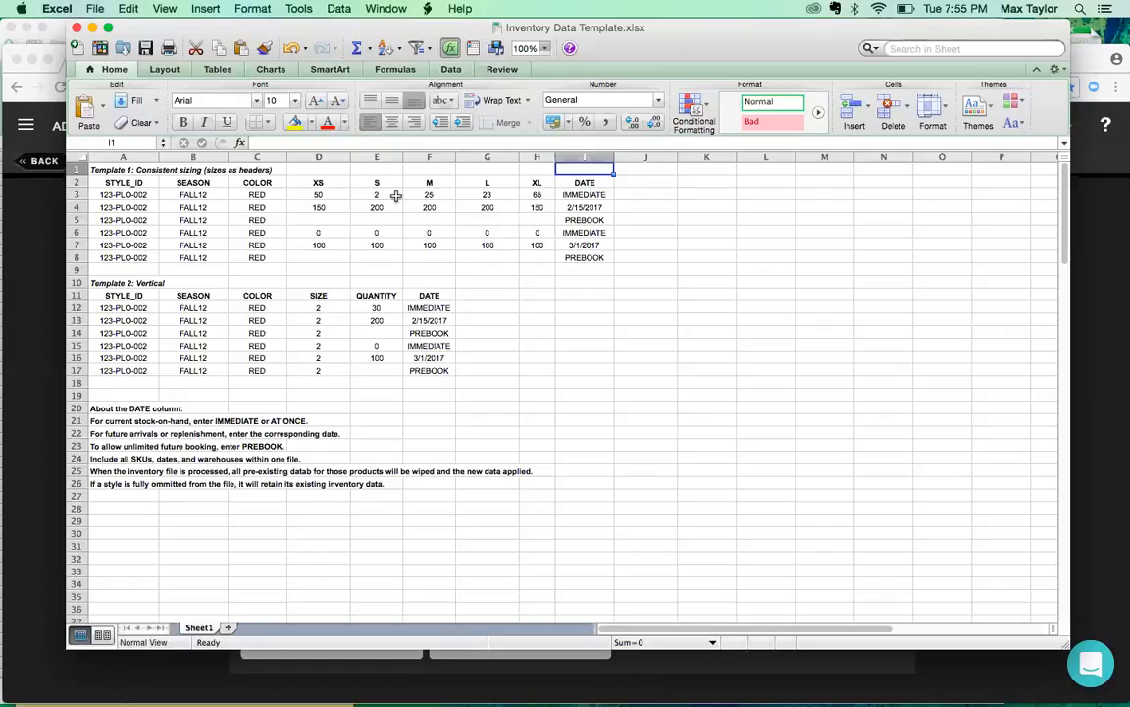
# Return to NuORDER in Chrome, open the admin Inventory page and review its upload reminders and accepted file types
pyautogui.click(44, 324)
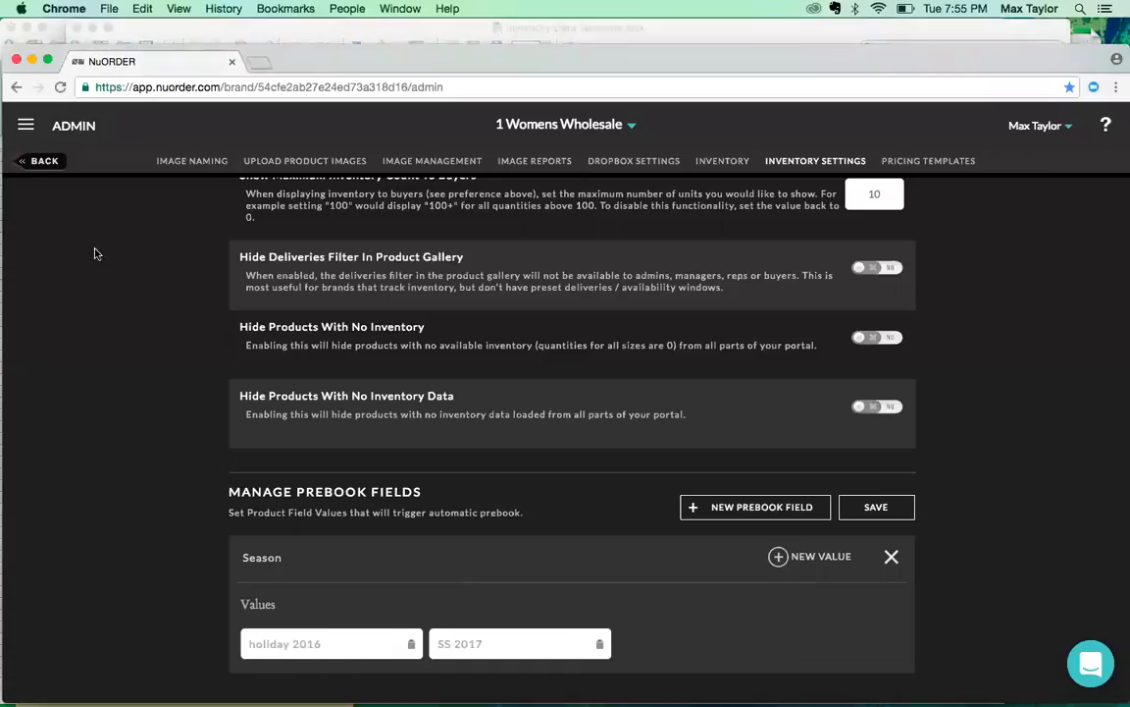
pyautogui.click(49, 167)
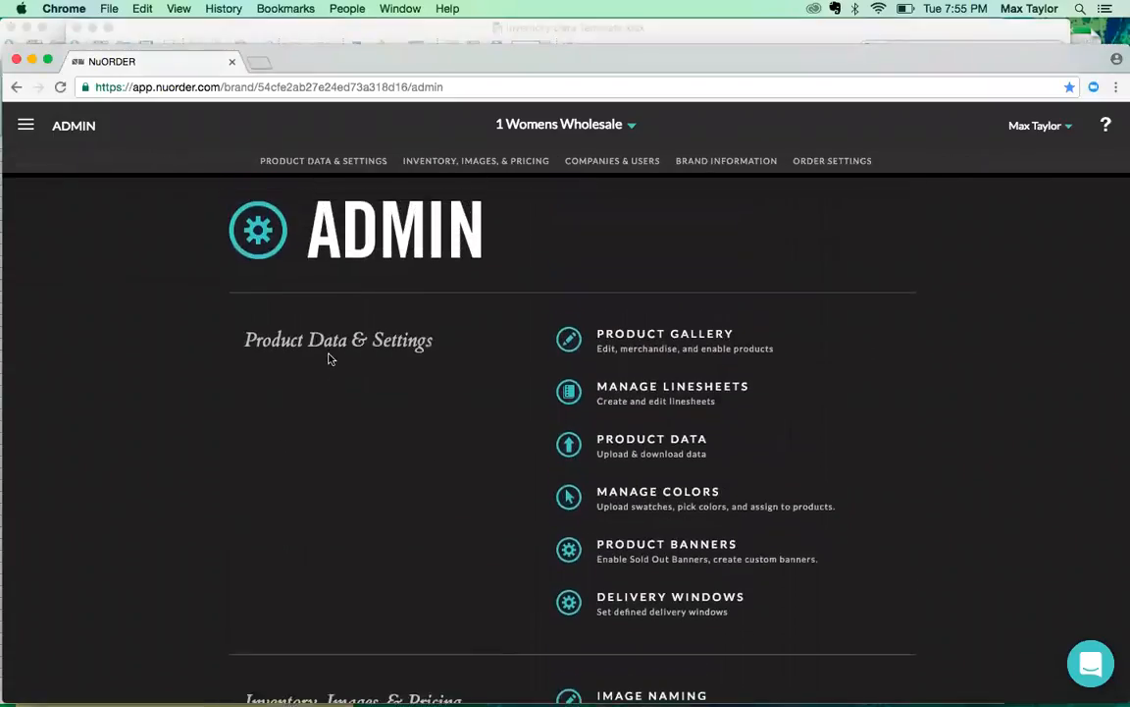
pyautogui.scroll(-5, 565, 237)
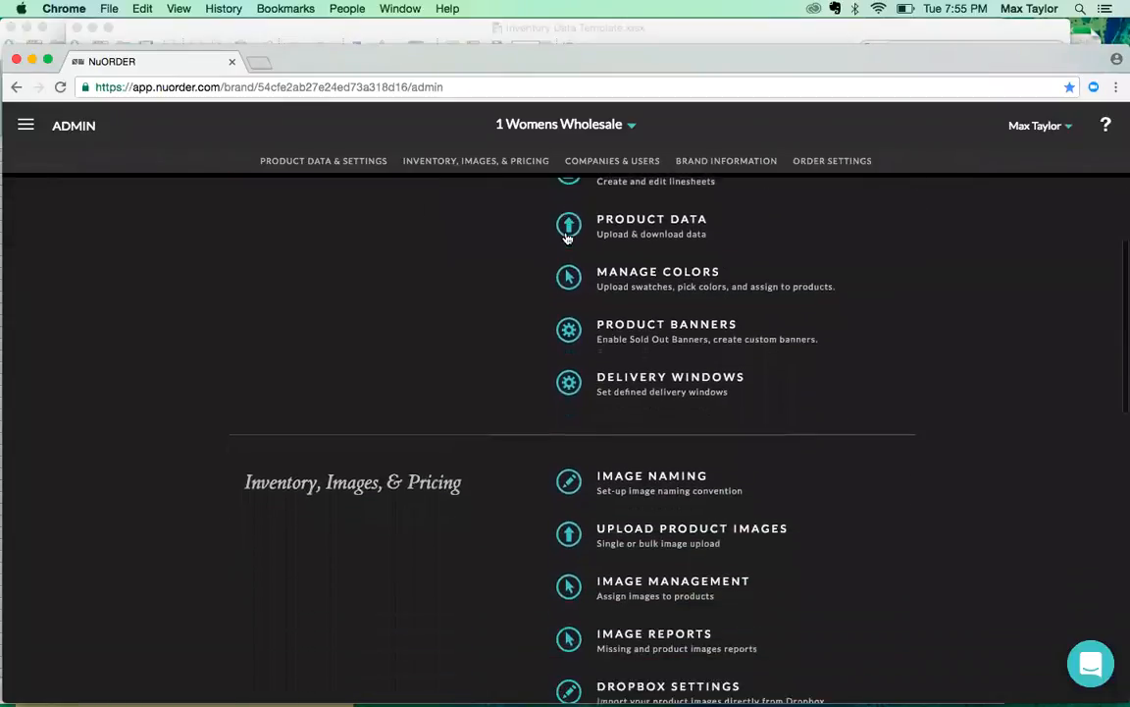
pyautogui.scroll(-5, 566, 238)
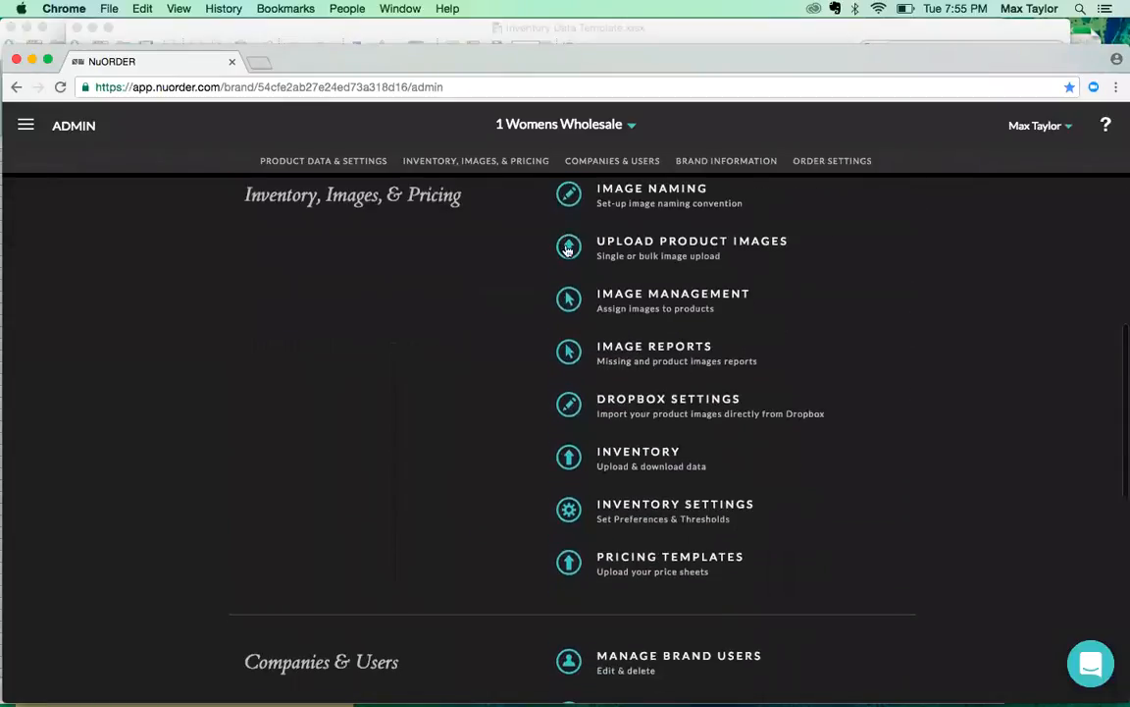
pyautogui.click(629, 454)
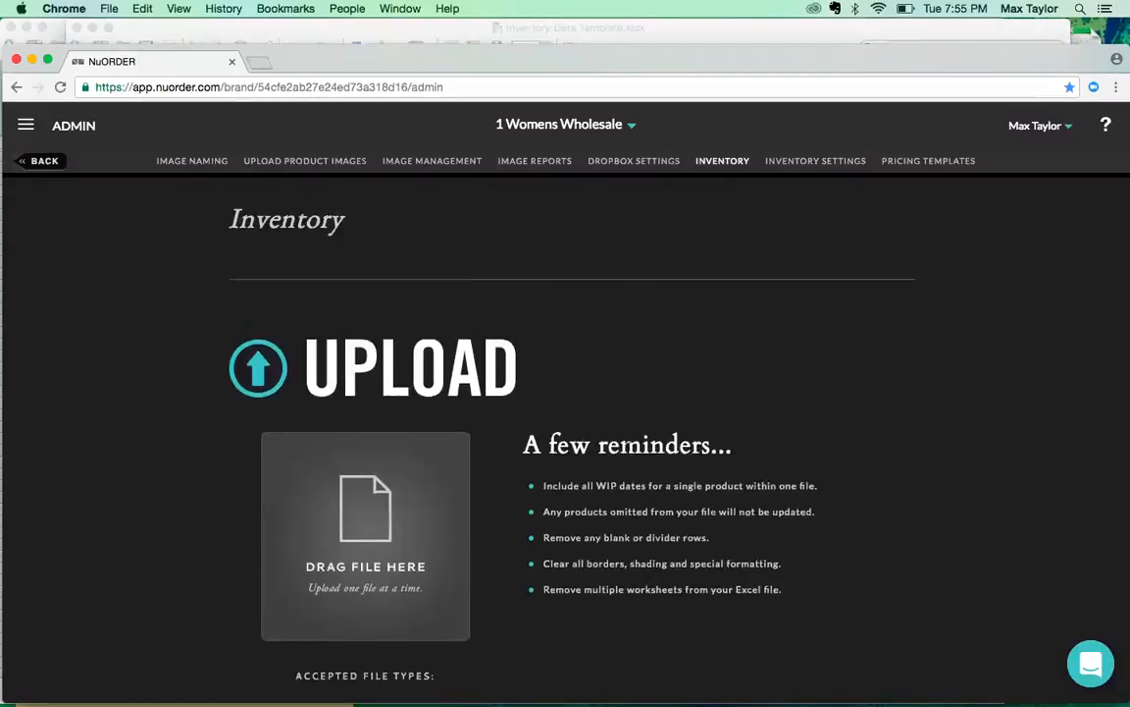
pyautogui.scroll(-3, 628, 449)
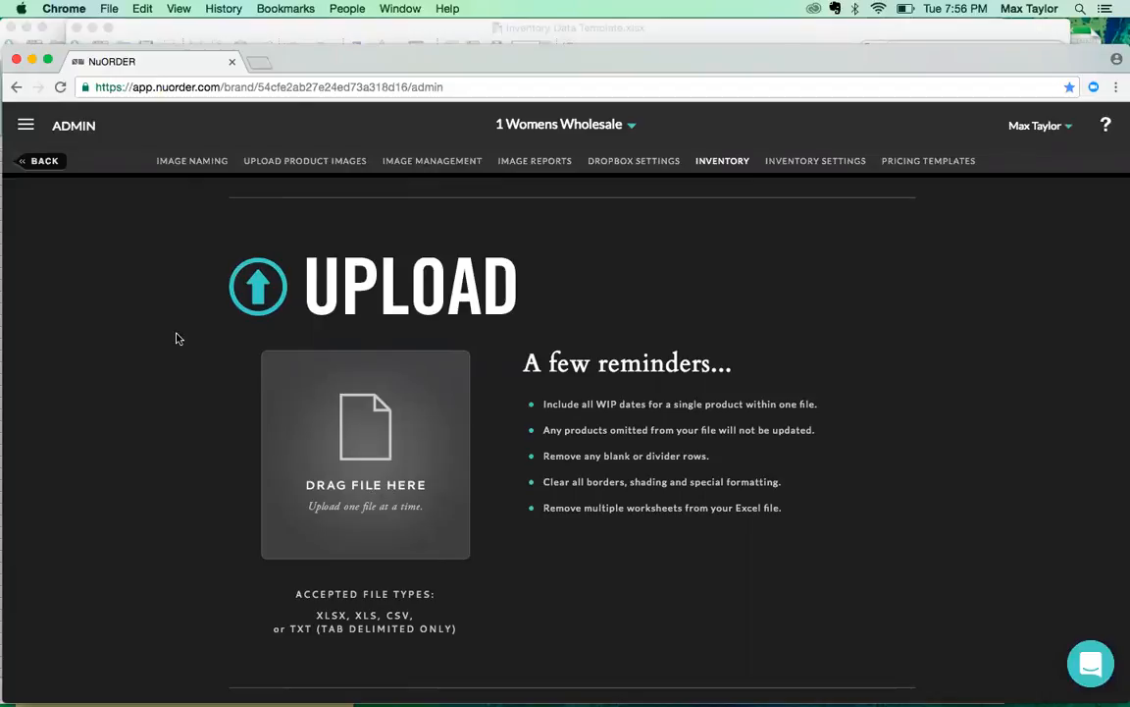
# In the admin Delivery Windows settings, delete the delivery window running from May 1, 2017 to May 31, 2017
pyautogui.click(44, 162)
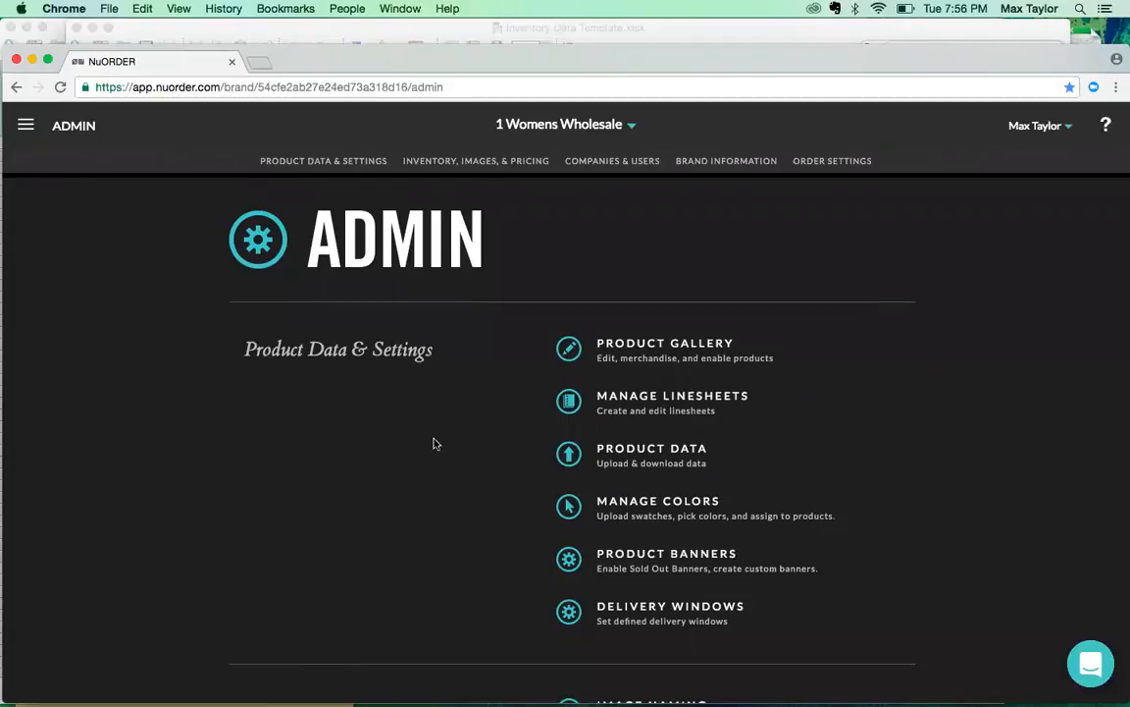
pyautogui.click(663, 610)
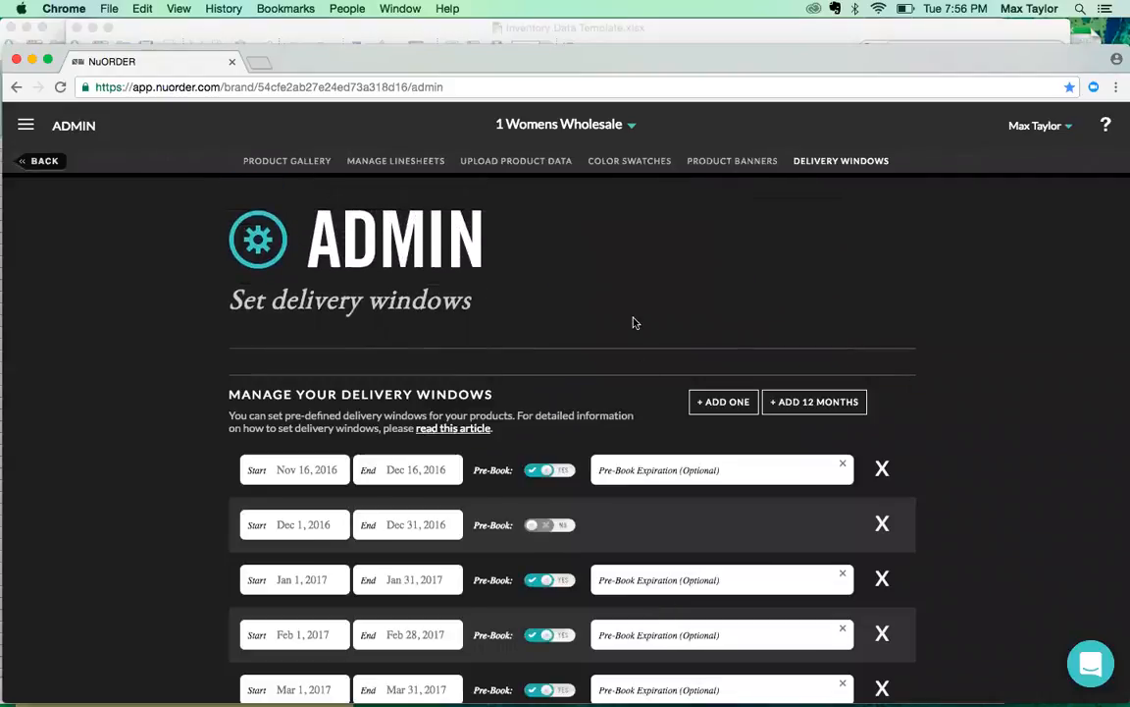
pyautogui.scroll(-5, 633, 322)
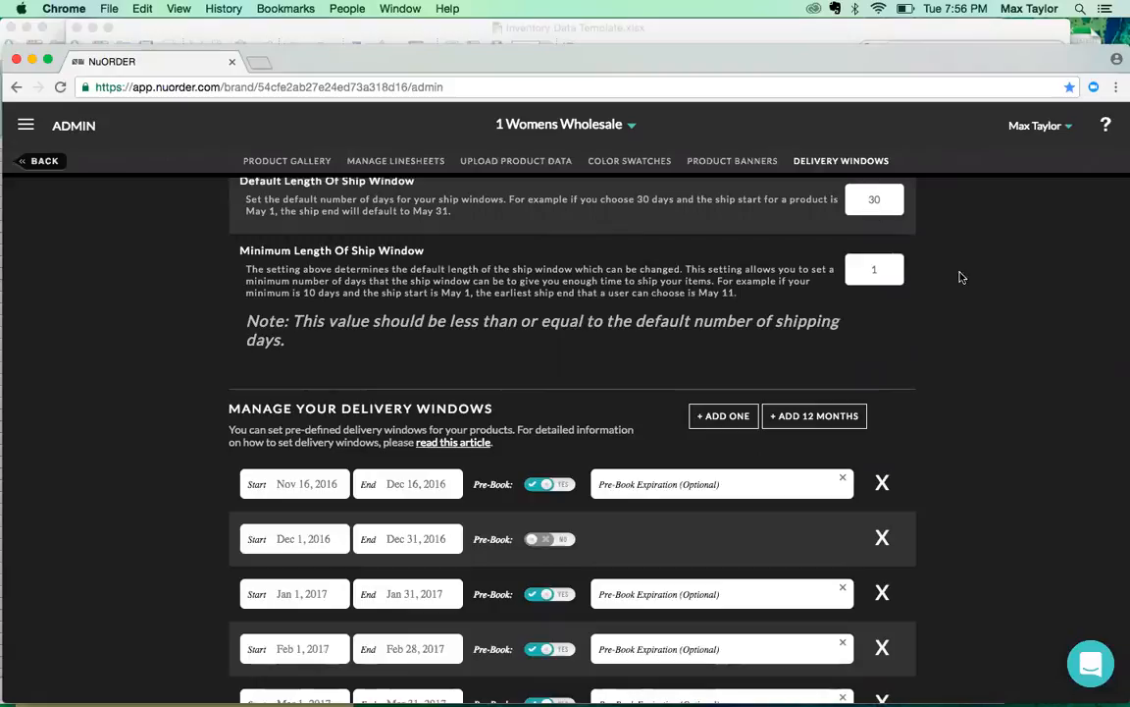
pyautogui.scroll(-2, 968, 285)
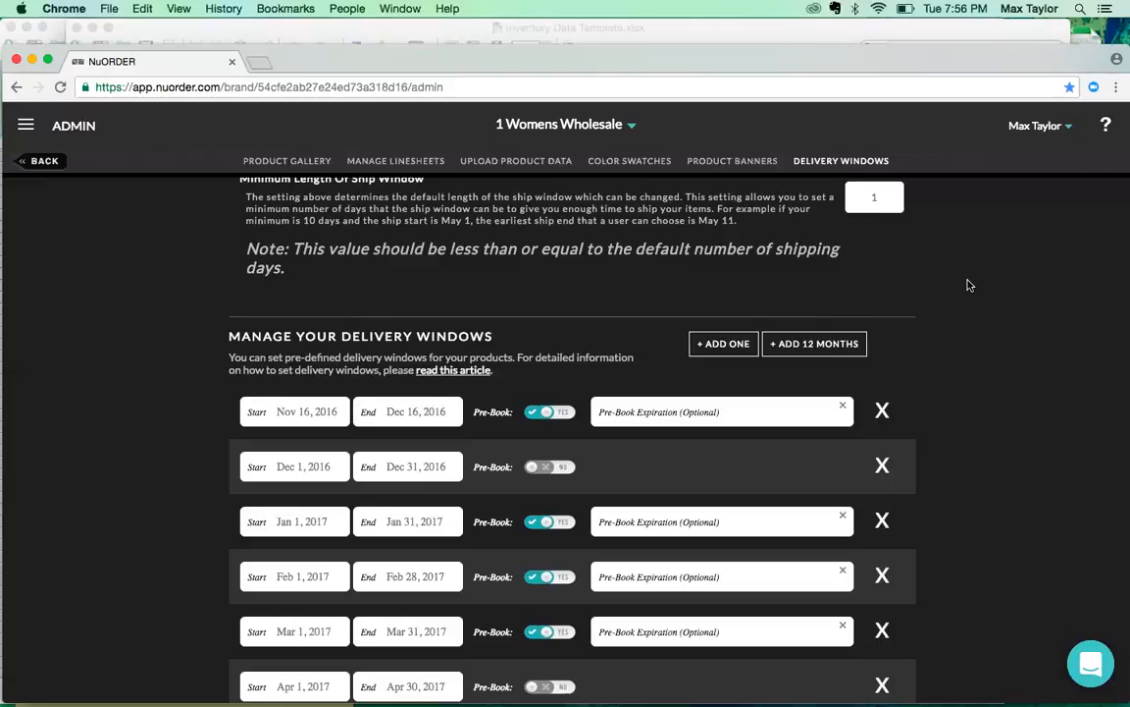
pyautogui.scroll(-2, 968, 284)
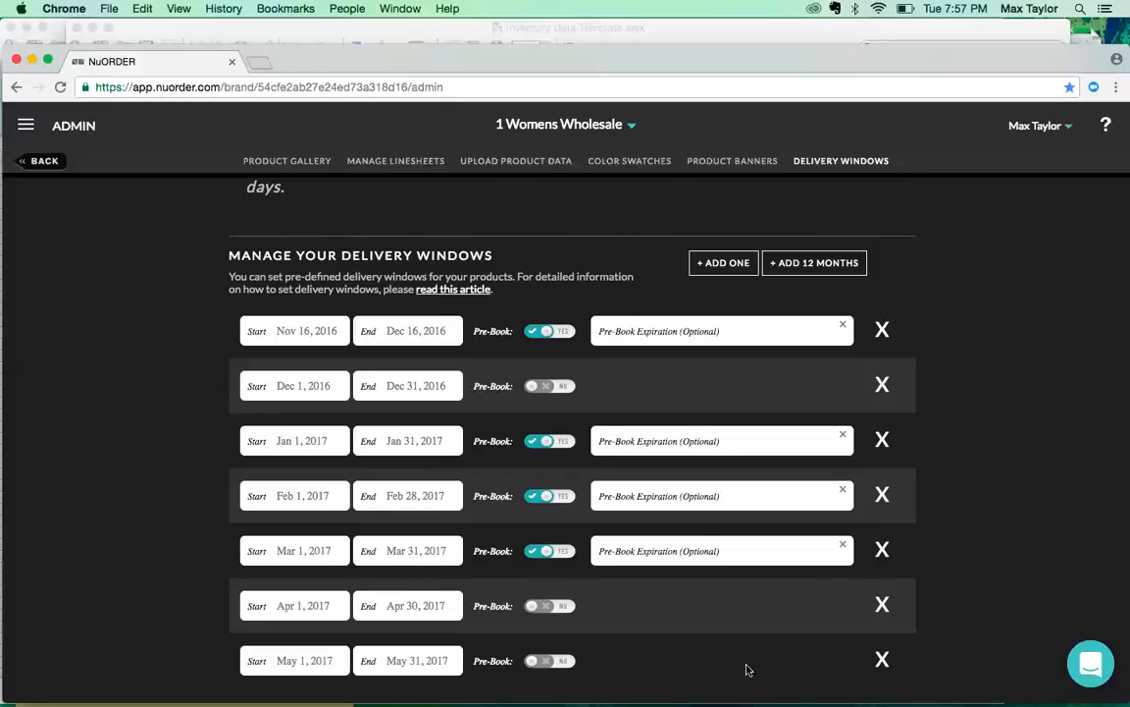
pyautogui.click(882, 659)
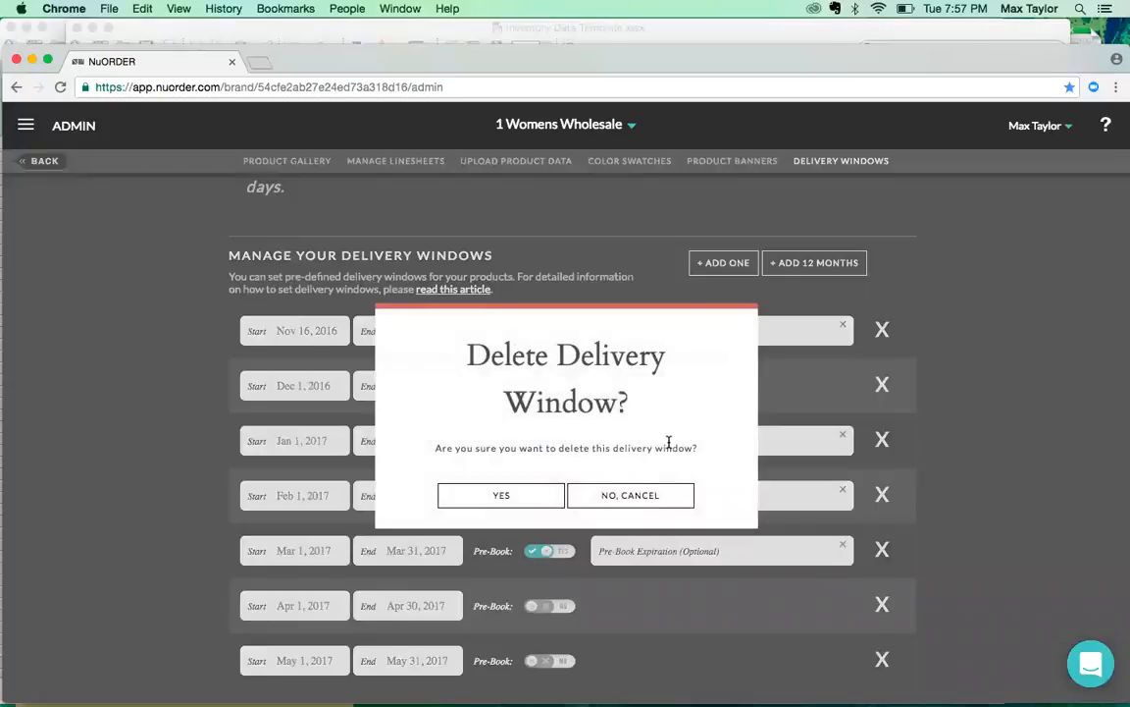
pyautogui.click(535, 495)
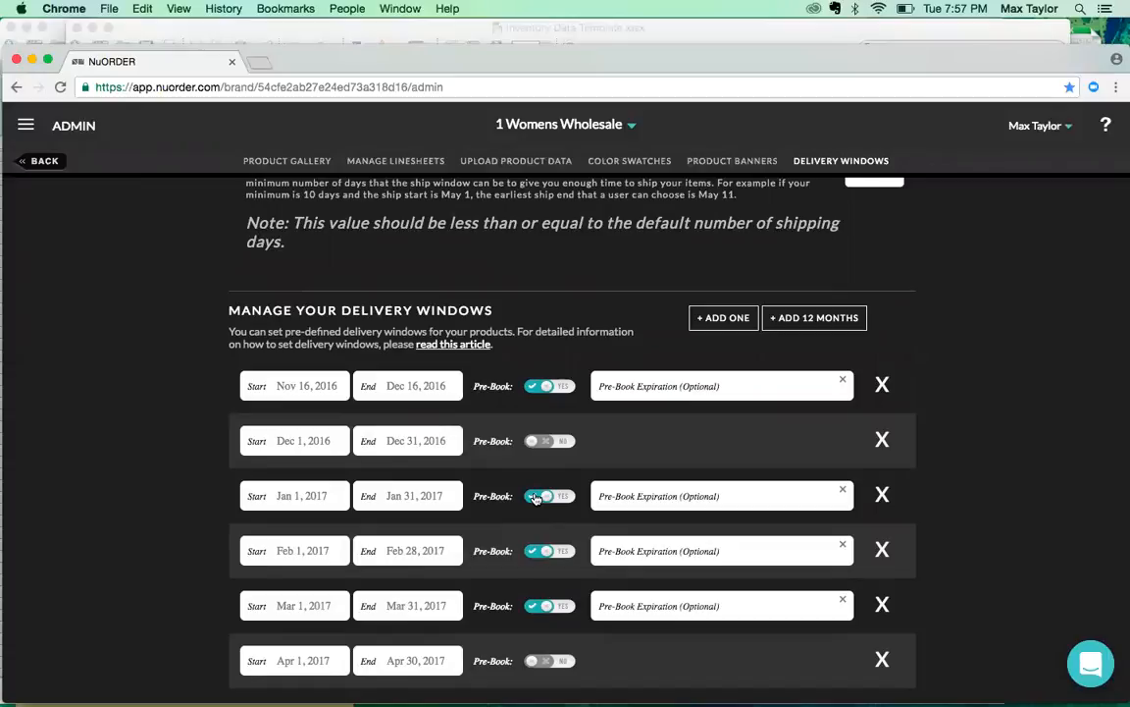
# Switch to Excel and view the columns of the NuORDER_Products_Export_1_Womens_Wholesale11_16_2016.csv product export
pyautogui.moveTo(312, 56); pyautogui.dragTo(310, 70)
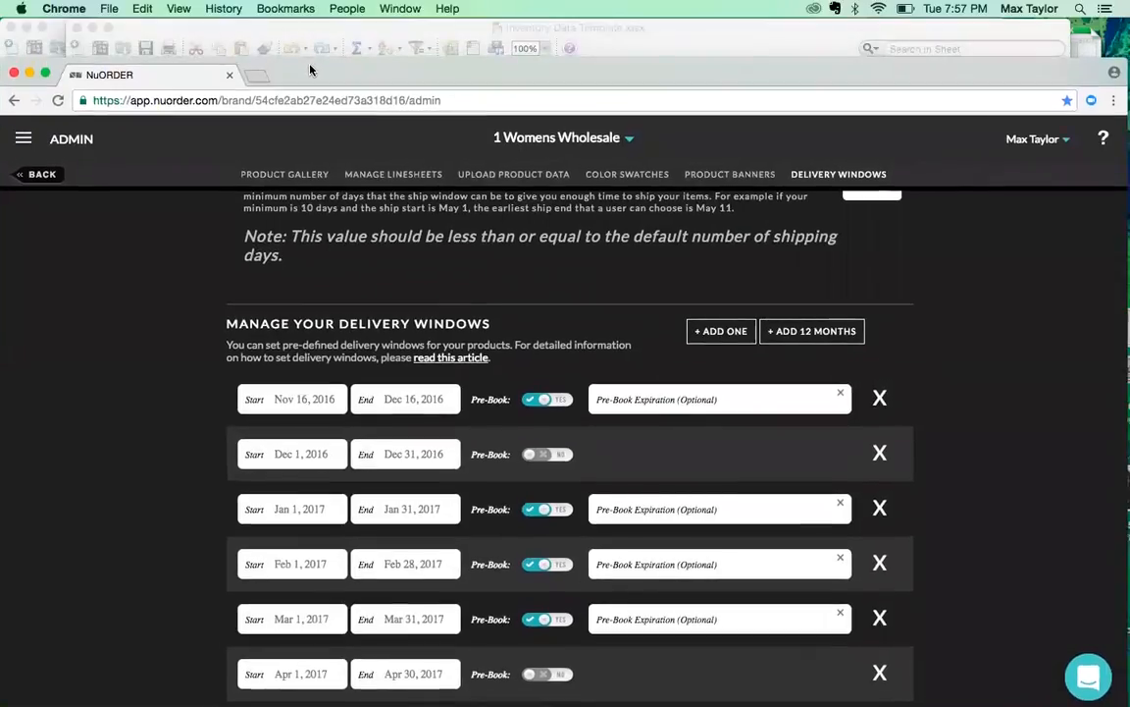
pyautogui.click(56, 35)
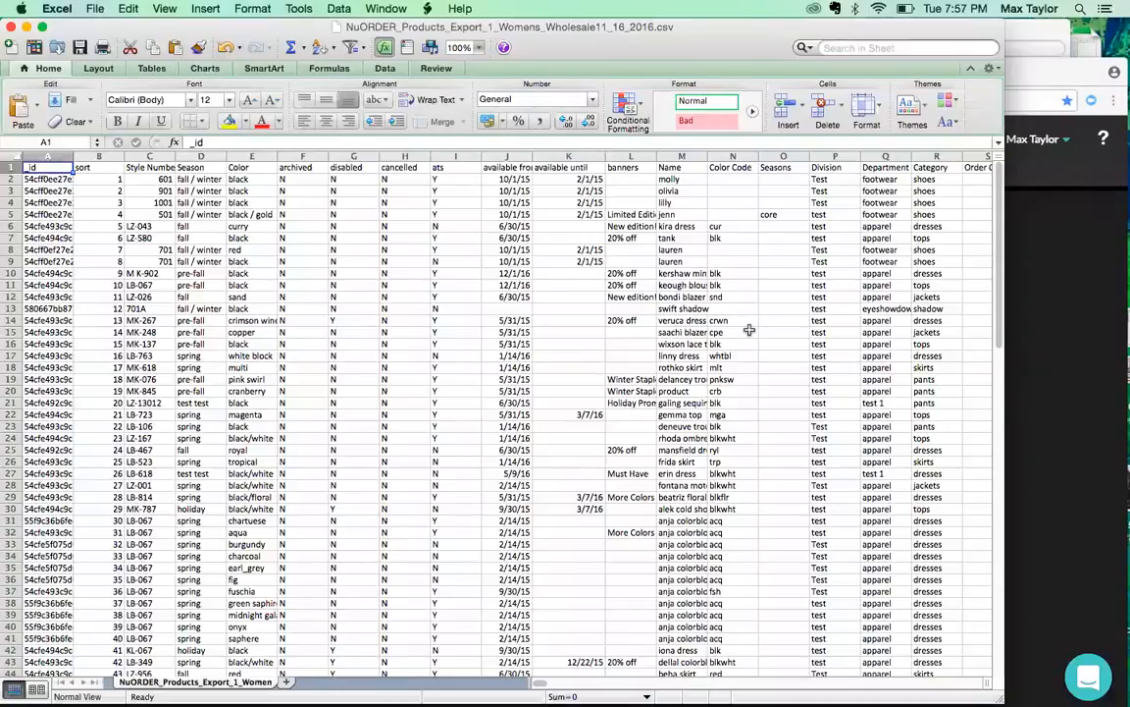
# Switch to NuORDER in Chrome, return to the admin overview and open the Product Data upload and download page
pyautogui.click(1059, 285)
pyautogui.click(39, 173)
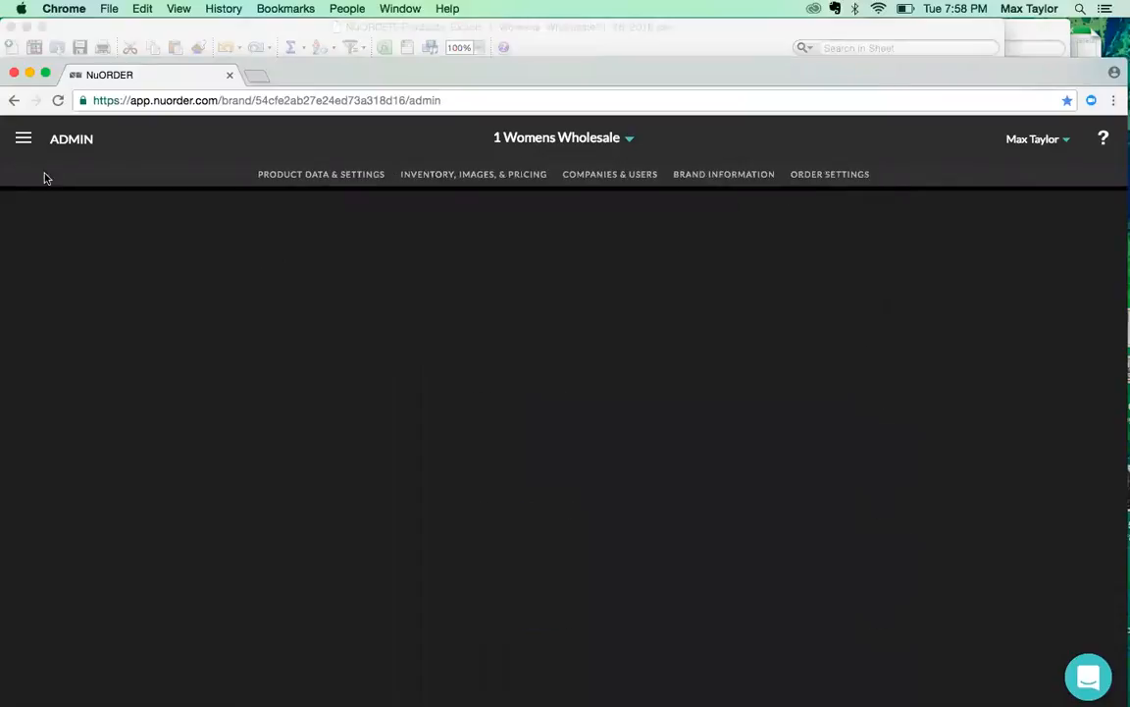
pyautogui.scroll(2, 307, 290)
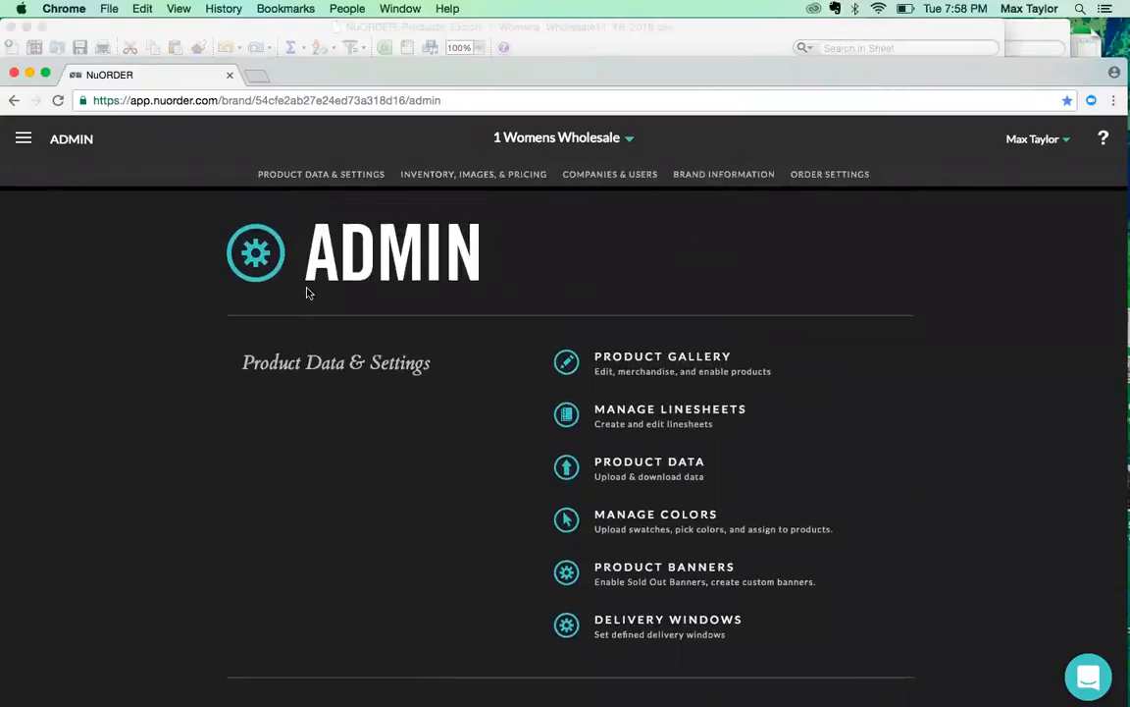
pyautogui.scroll(-2, 307, 291)
pyautogui.scroll(-3, 307, 293)
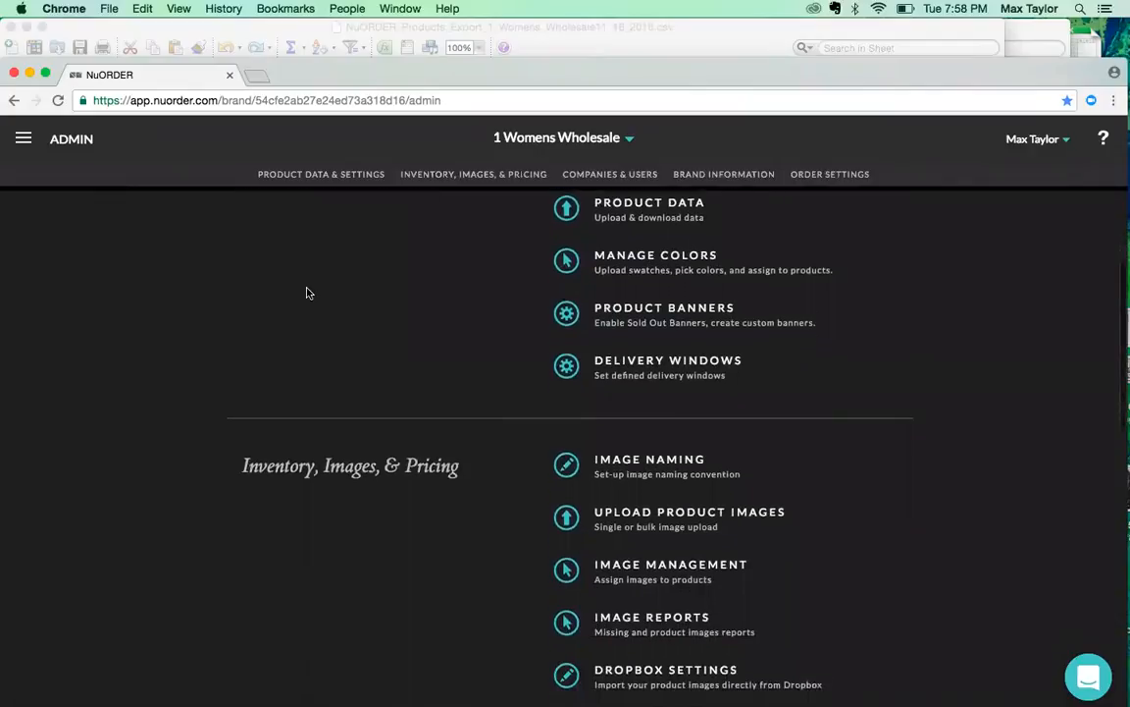
pyautogui.scroll(1, 307, 293)
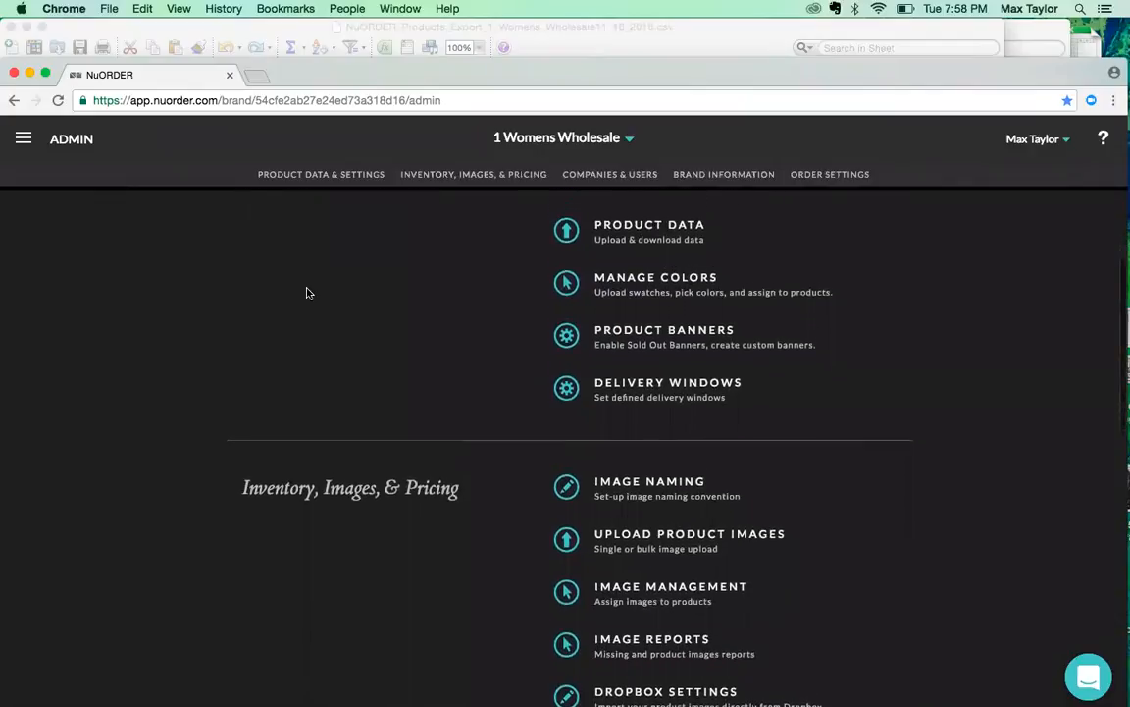
pyautogui.click(628, 239)
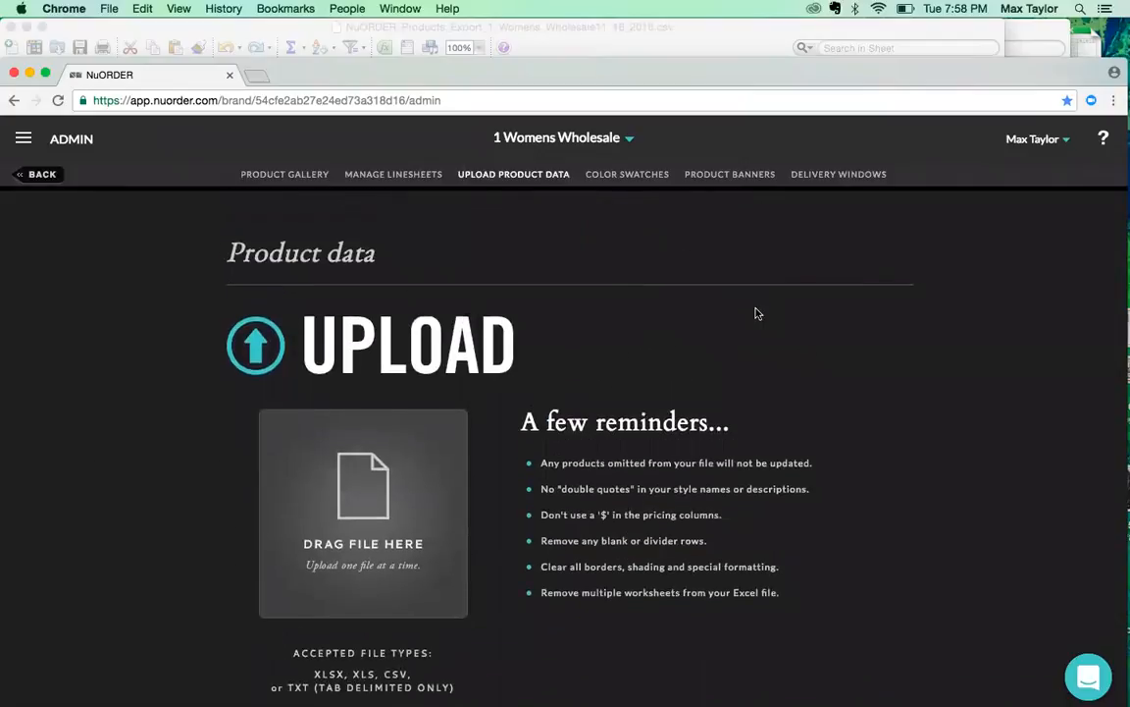
# Review the product data upload reminders, blank template layouts, _ID field notes and the CSV and XLSX export options
pyautogui.scroll(-5, 756, 313)
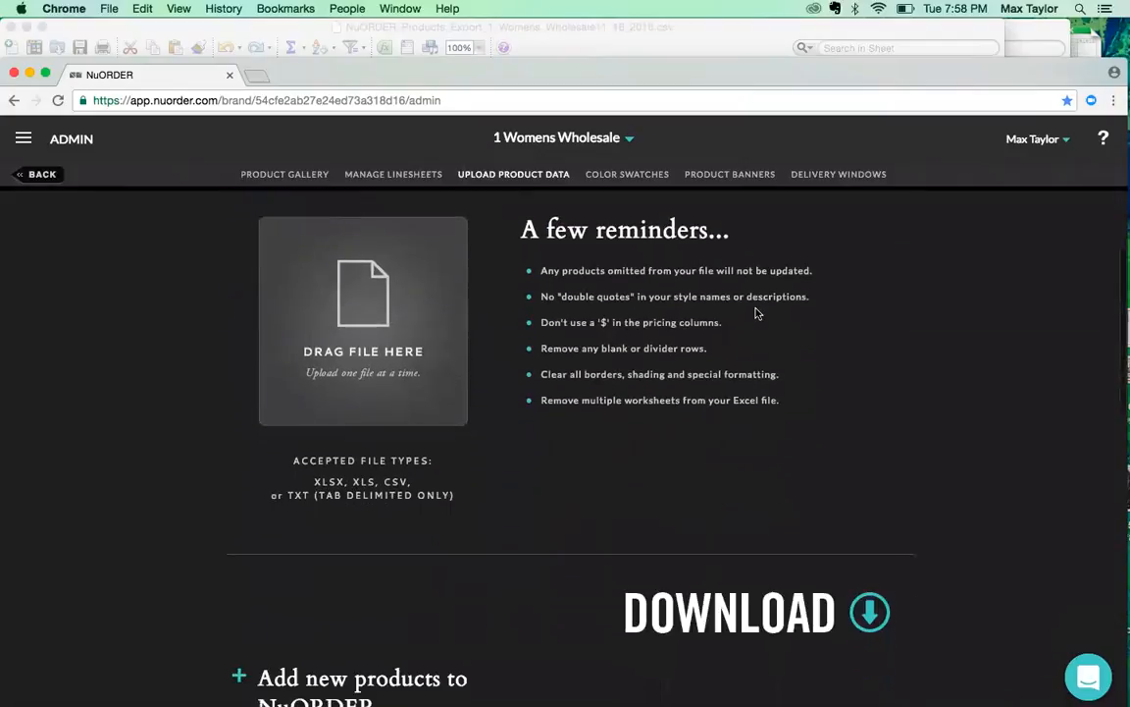
pyautogui.scroll(-8, 756, 313)
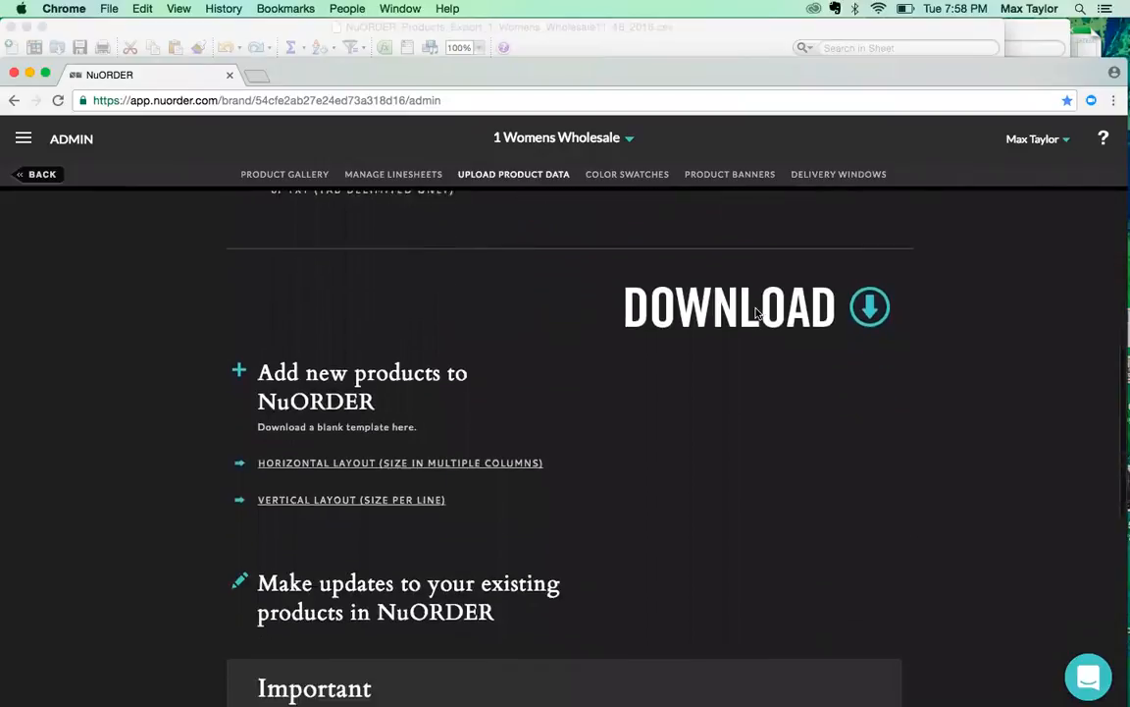
pyautogui.scroll(-3, 756, 313)
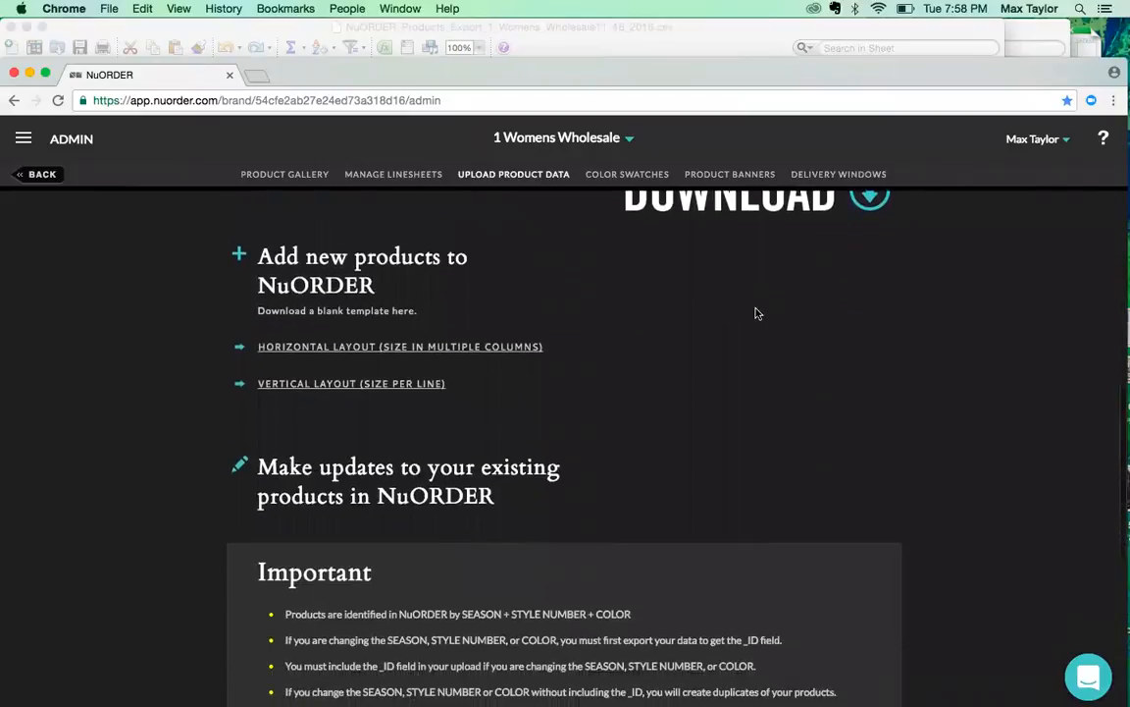
pyautogui.scroll(-2, 756, 313)
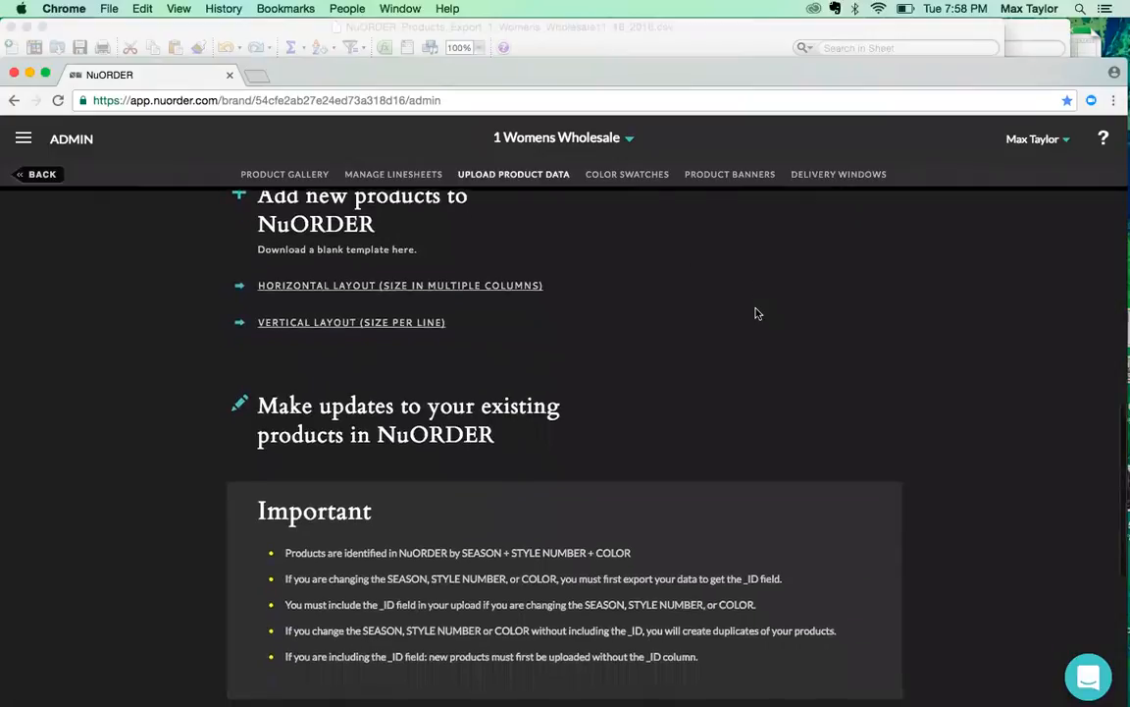
pyautogui.scroll(-5, 755, 313)
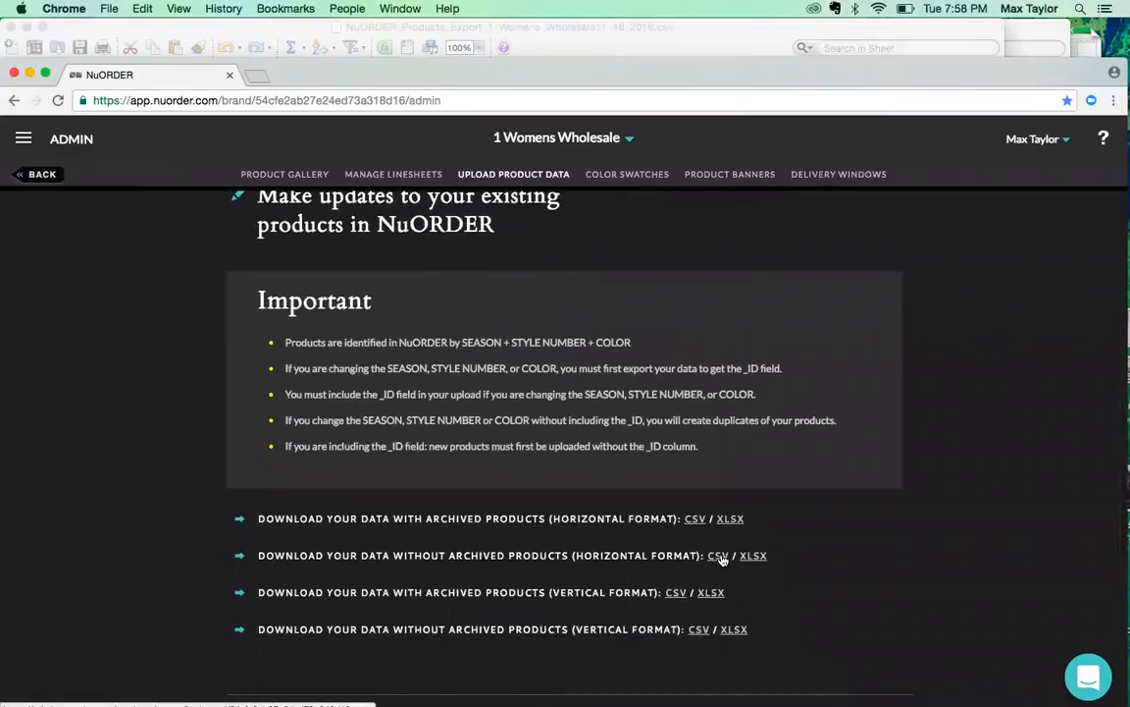
# Switch to Excel and widen the "available from" column in the product export to examine its dates alongside "available until"
pyautogui.click(662, 58)
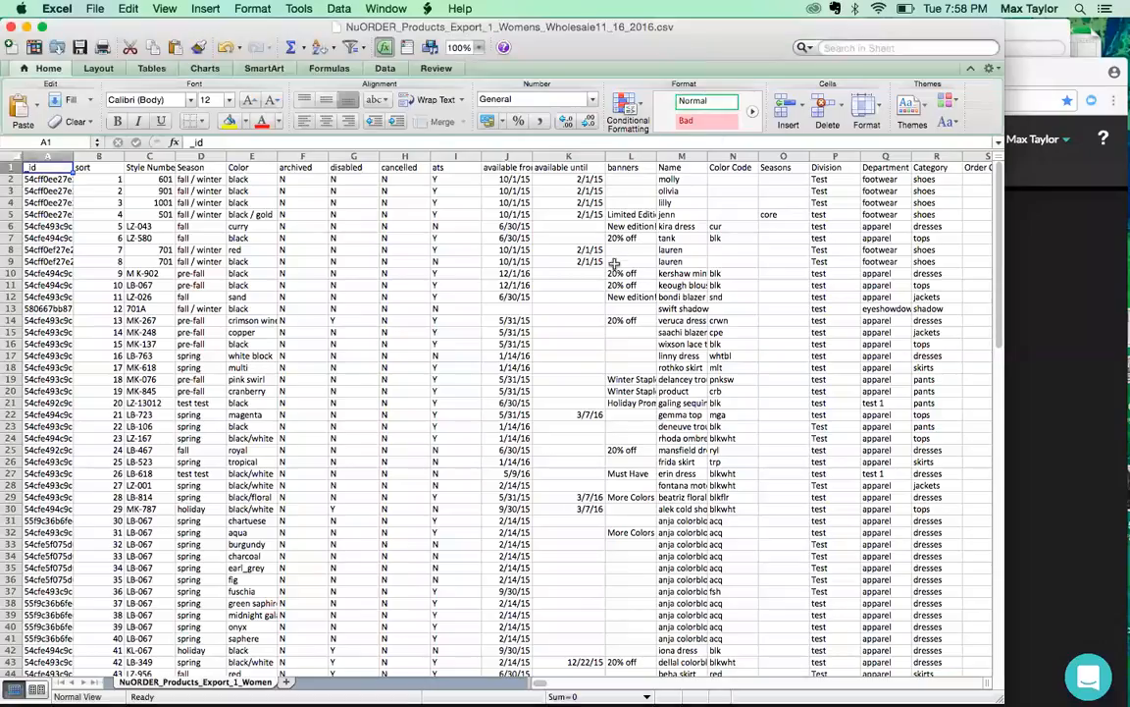
pyautogui.moveTo(533, 157); pyautogui.dragTo(561, 157)
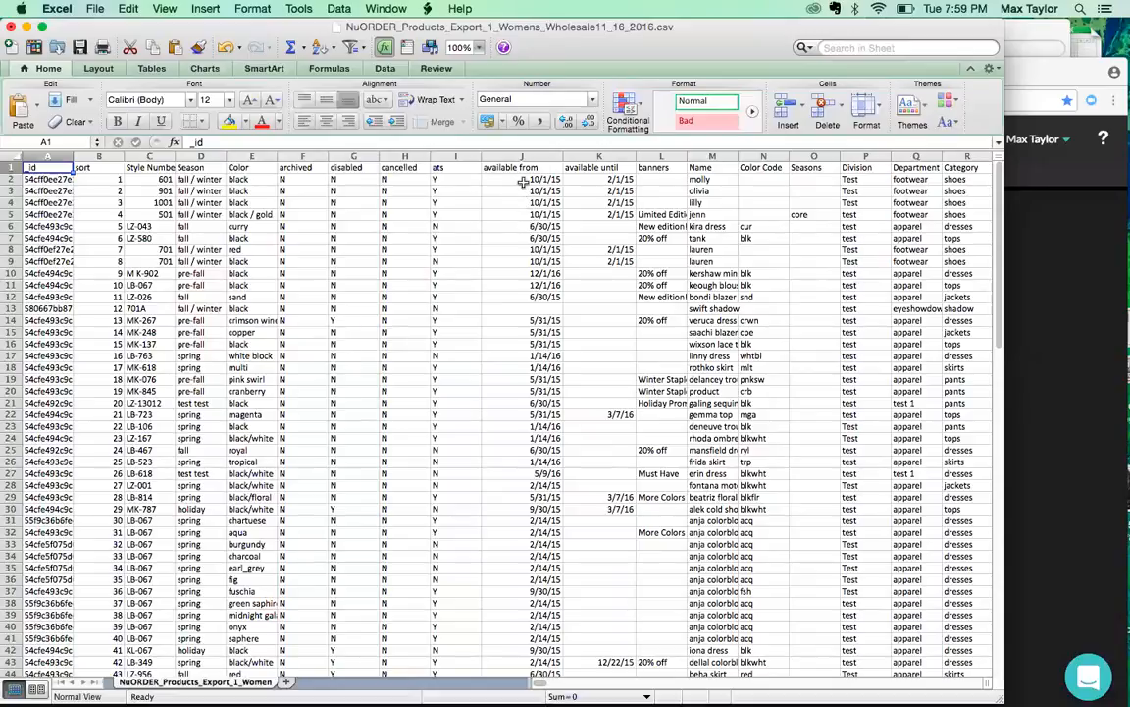
pyautogui.scroll(-1, 598, 184)
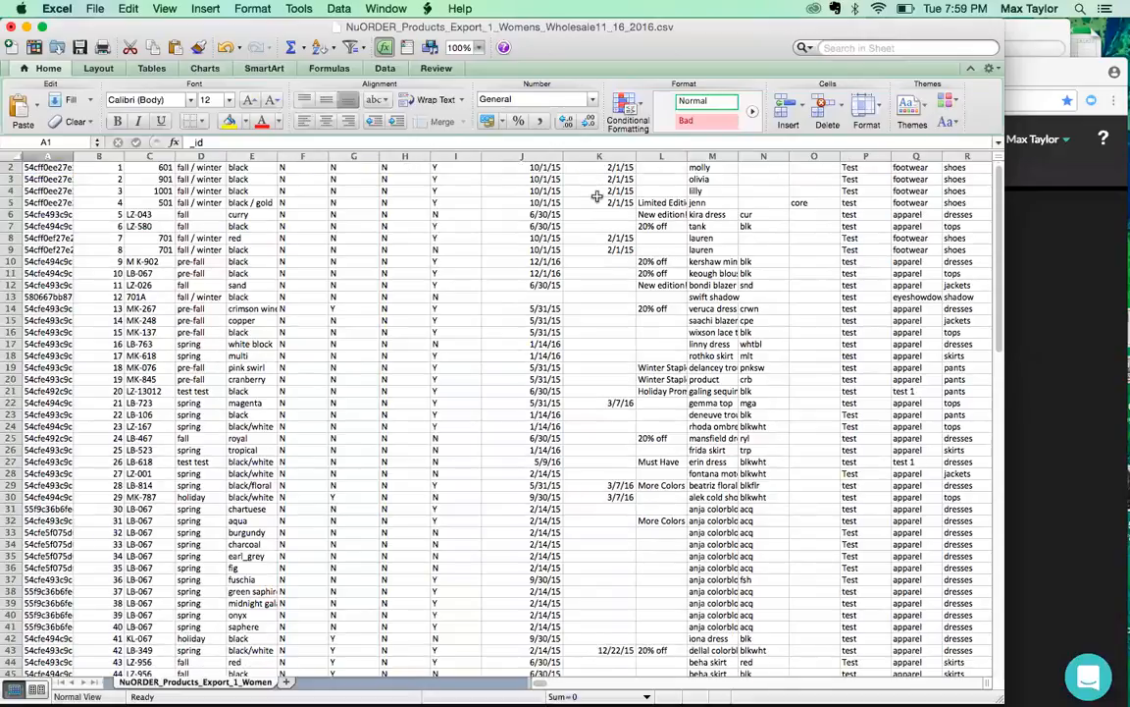
# Return to NuORDER in Chrome and view the file upload area on the Product Data page
pyautogui.click(1031, 369)
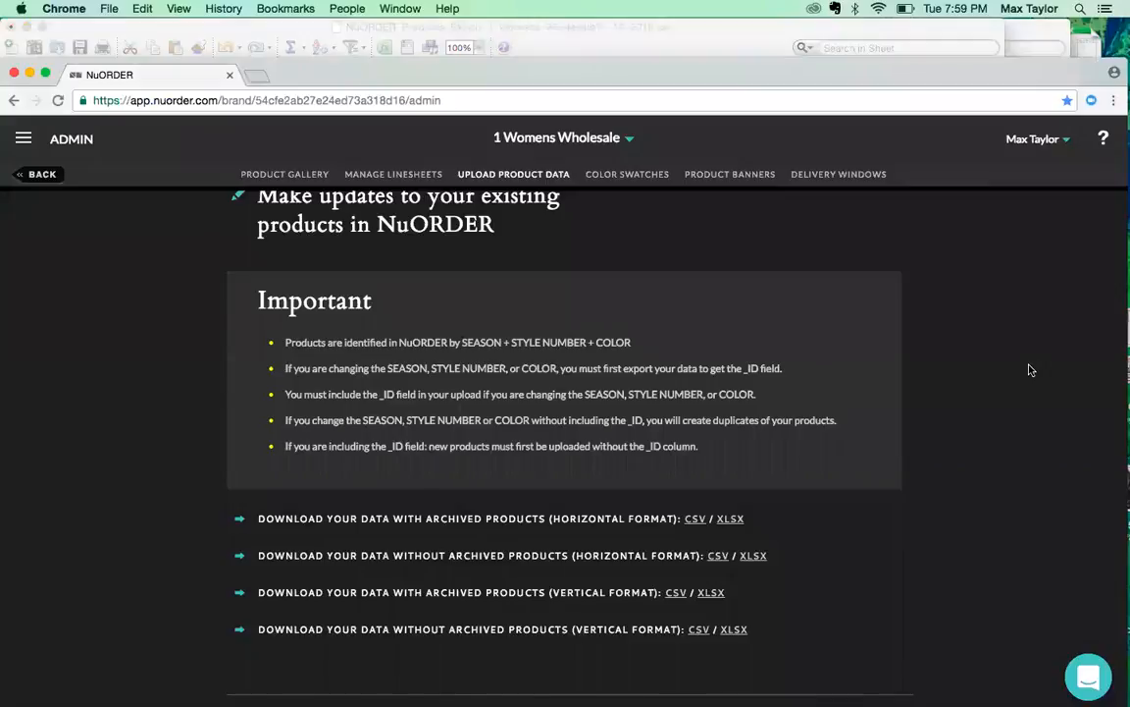
pyautogui.scroll(3, 1030, 369)
pyautogui.scroll(5, 1027, 368)
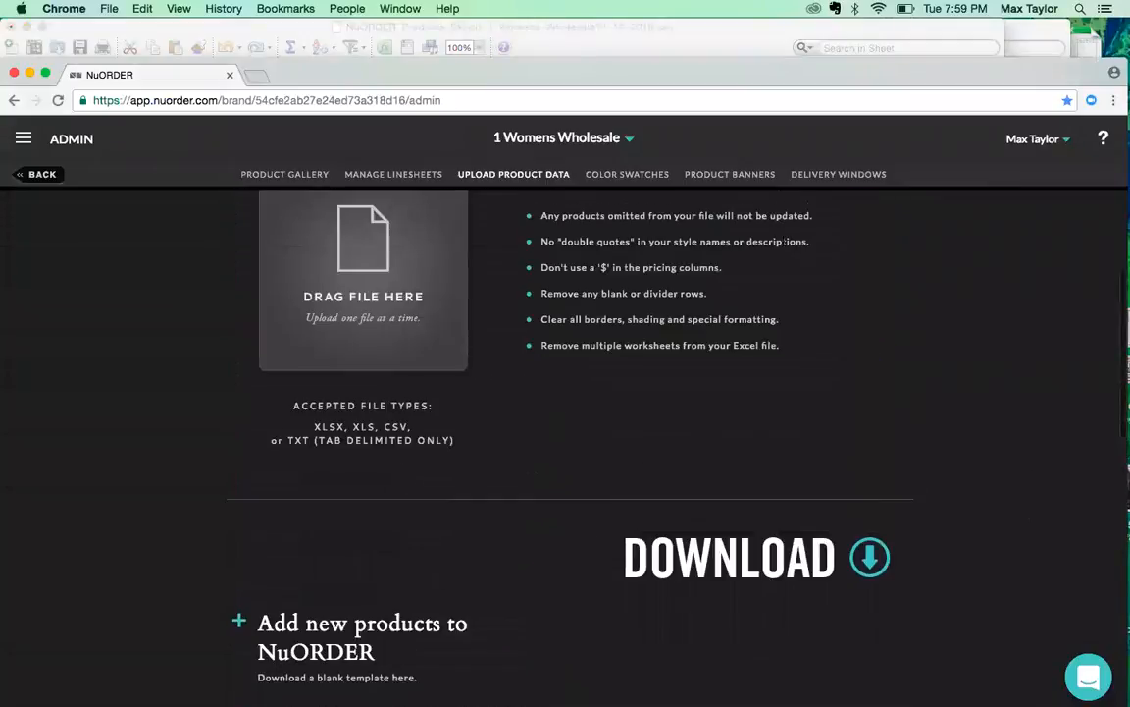
pyautogui.scroll(2, 432, 295)
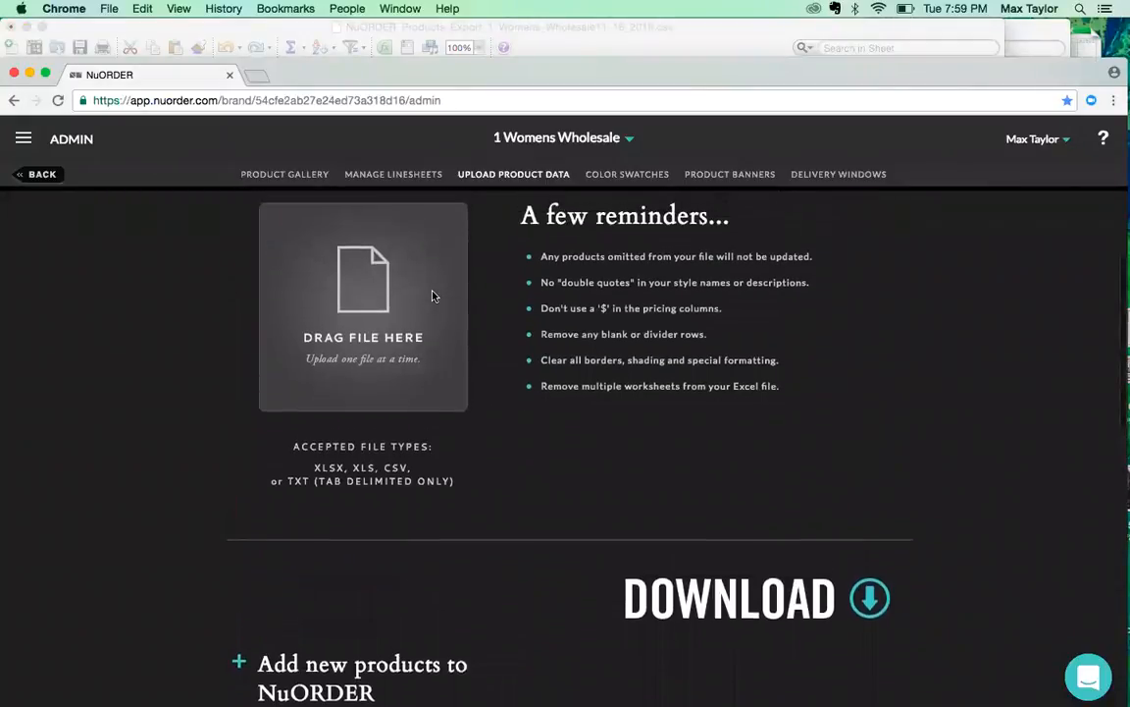